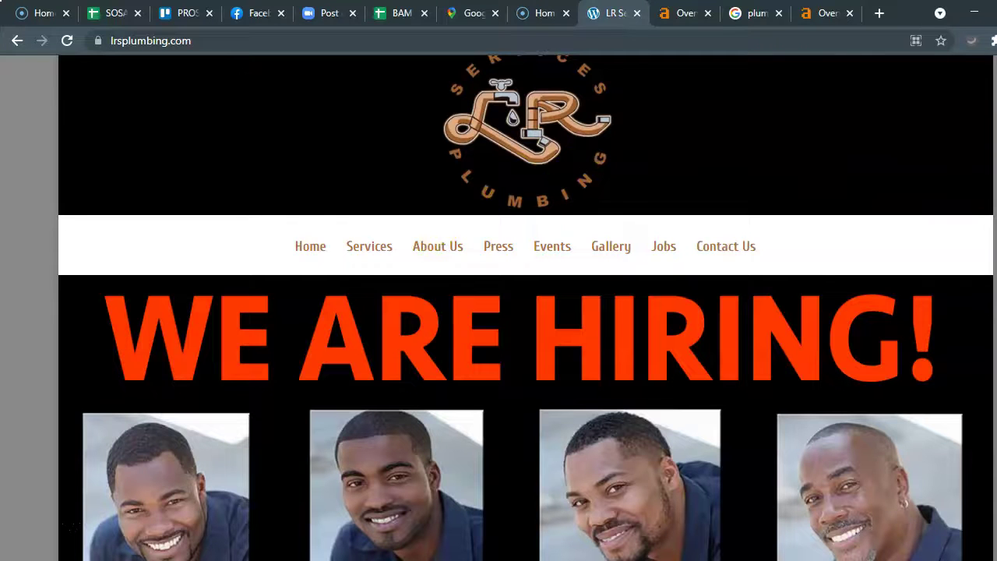
- Scroll down and back through the LRS Plumbing homepage to review its sections
{"action": "scroll", "coordinate": [526, 308], "scroll_direction": "down", "scroll_amount": 2}
{"action": "scroll", "coordinate": [525, 307], "scroll_direction": "down", "scroll_amount": 5}
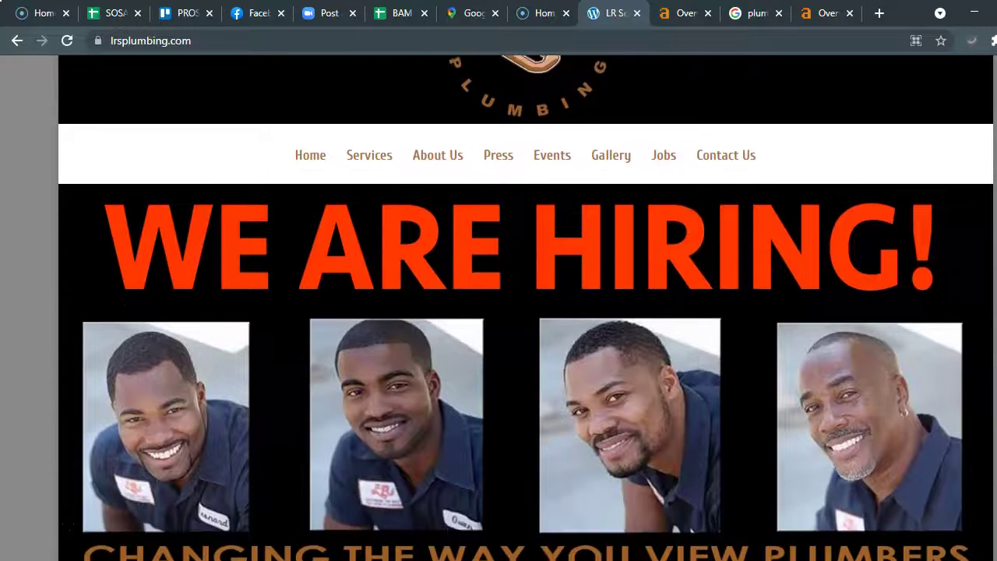
{"action": "scroll", "coordinate": [525, 308], "scroll_direction": "down", "scroll_amount": 9}
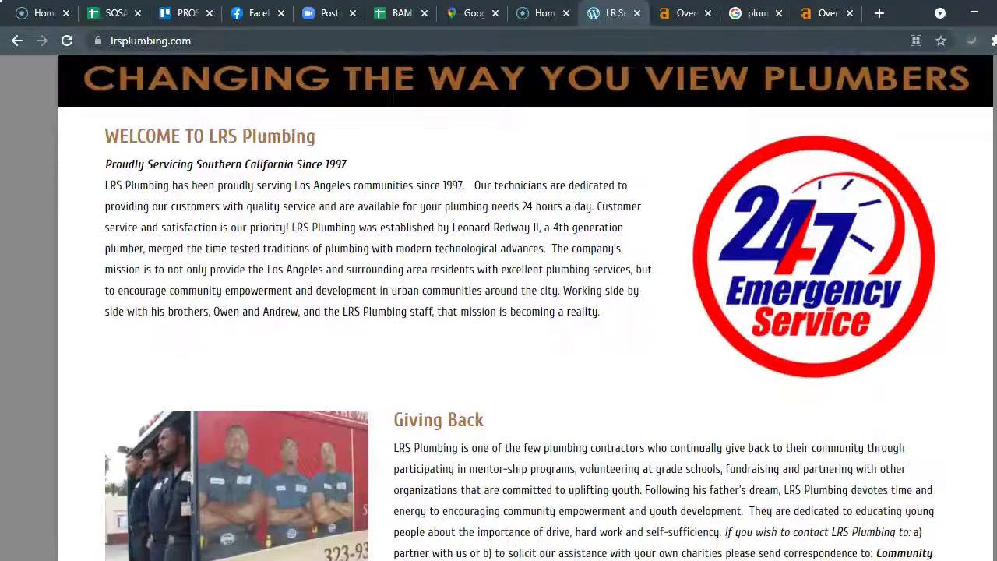
{"action": "scroll", "coordinate": [526, 308], "scroll_direction": "down", "scroll_amount": 4}
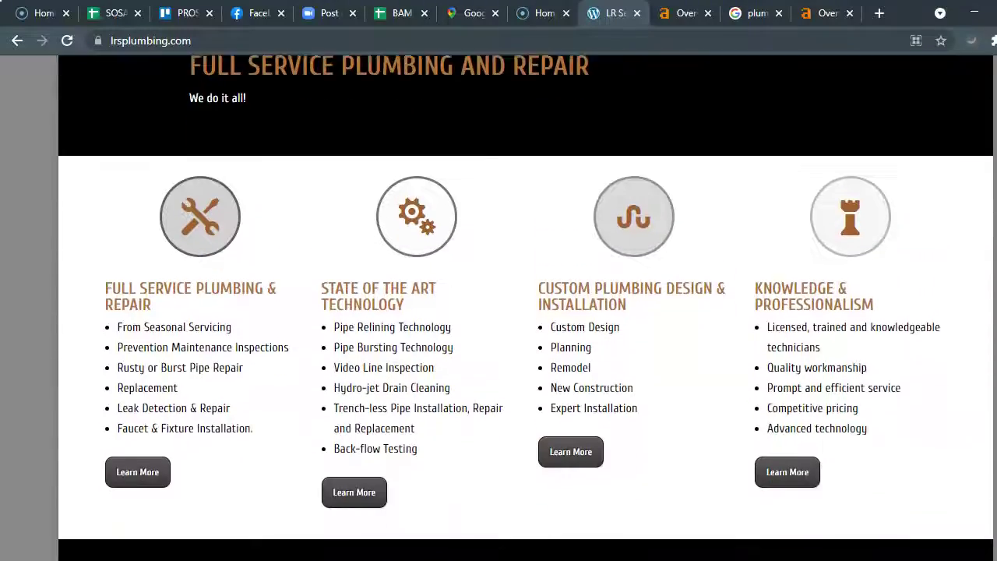
{"action": "scroll", "coordinate": [526, 308], "scroll_direction": "up", "scroll_amount": 7}
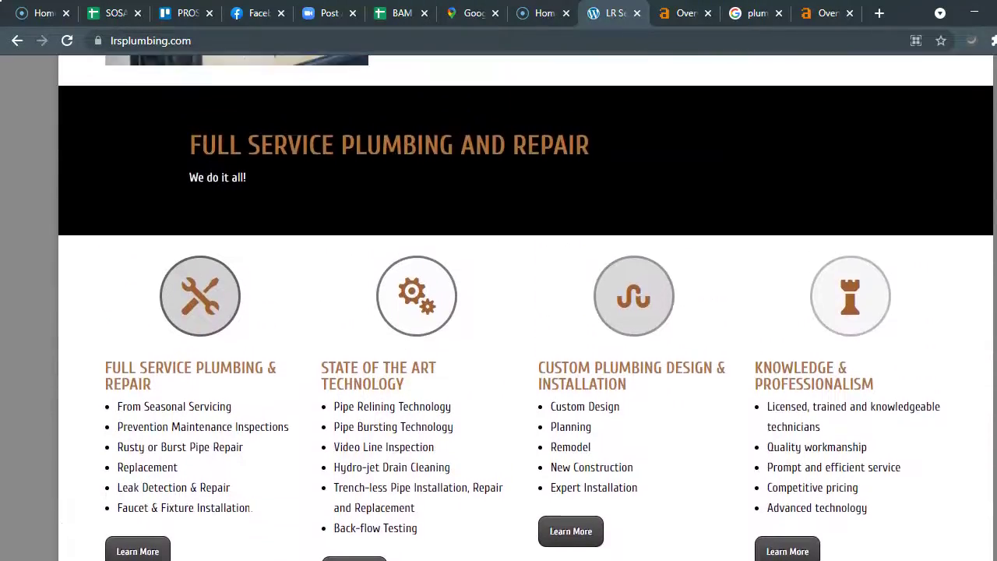
{"action": "scroll", "coordinate": [525, 308], "scroll_direction": "up", "scroll_amount": 2}
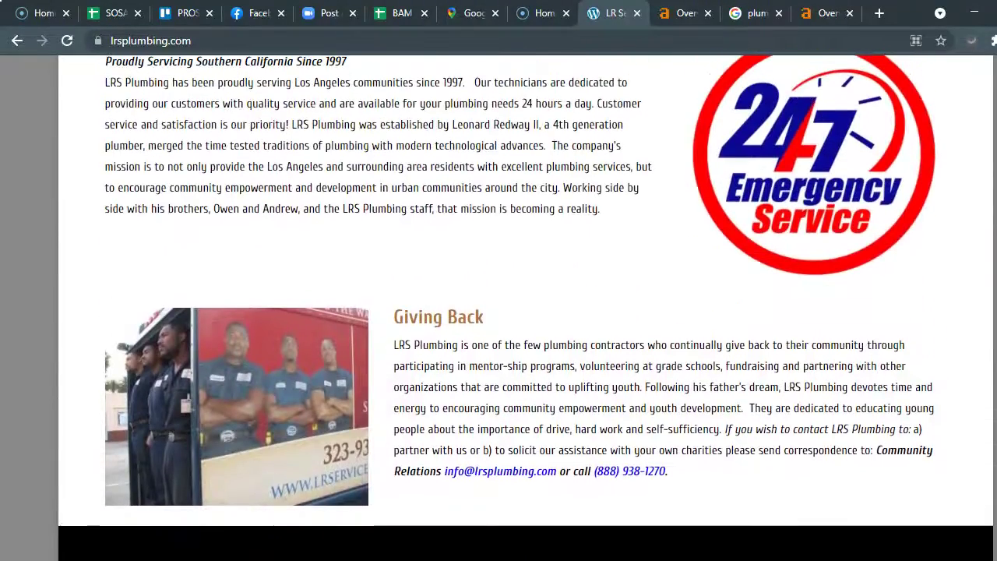
{"action": "scroll", "coordinate": [526, 307], "scroll_direction": "up", "scroll_amount": 6}
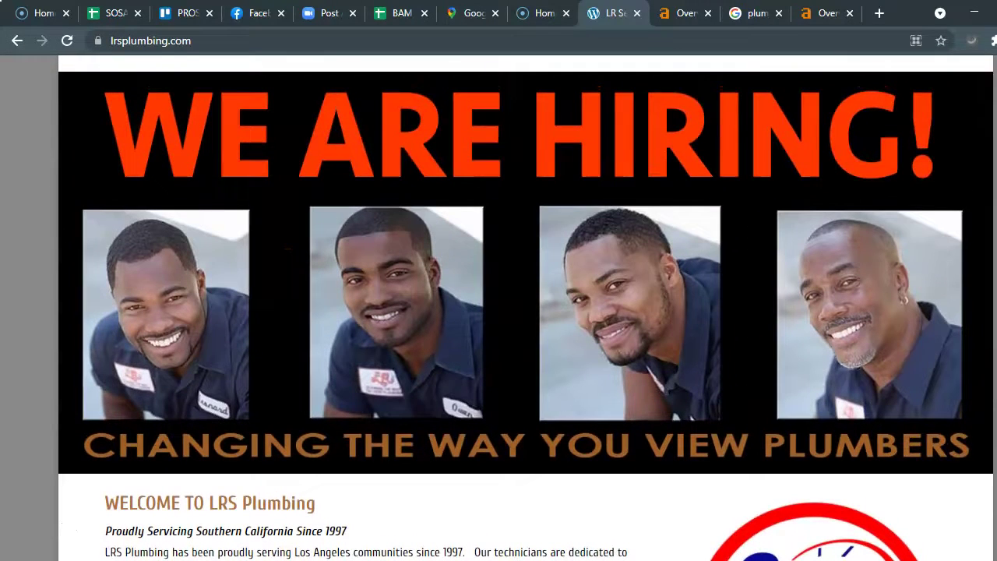
{"action": "scroll", "coordinate": [526, 307], "scroll_direction": "down", "scroll_amount": 1}
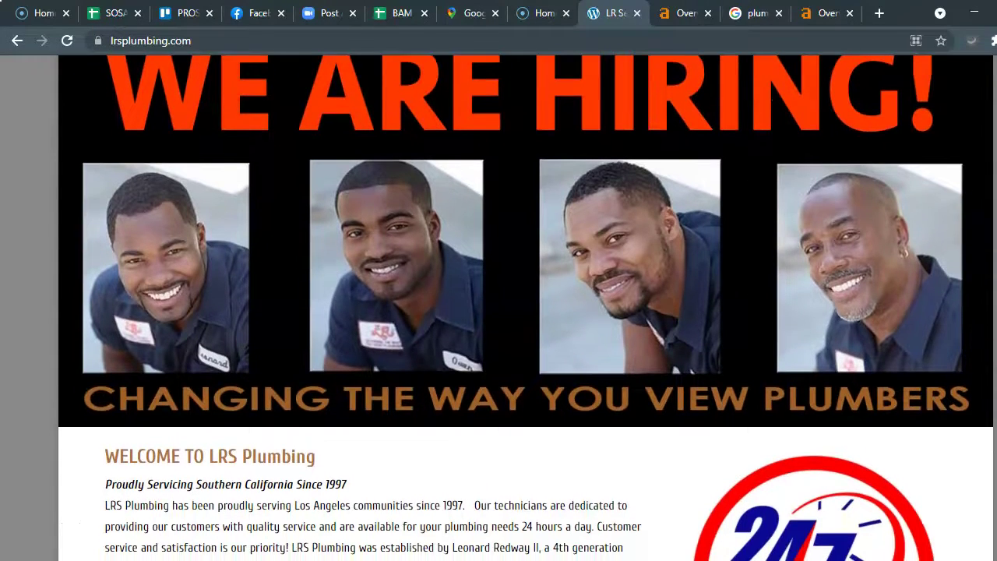
{"action": "scroll", "coordinate": [526, 307], "scroll_direction": "down", "scroll_amount": 1}
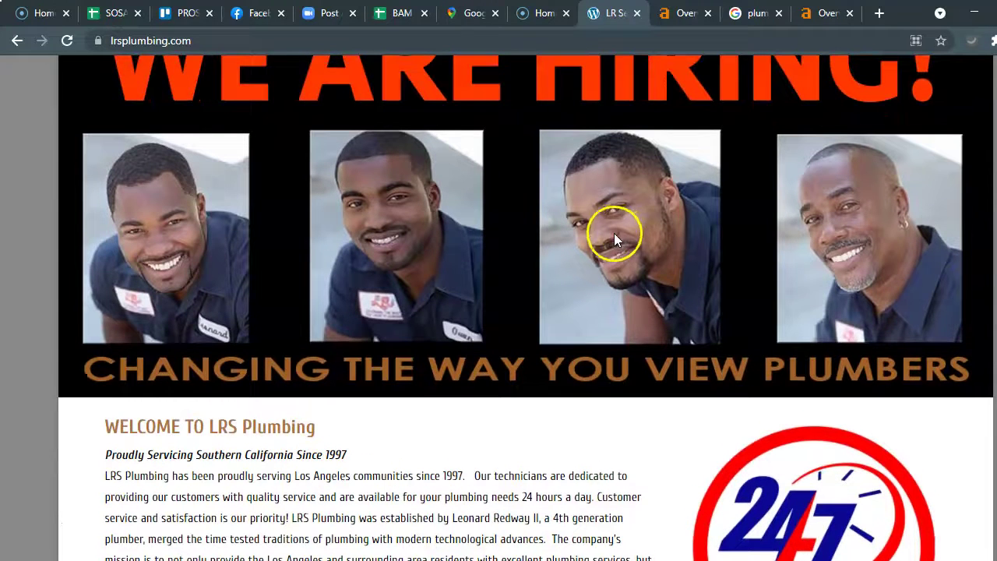
- Start saving the third staff photo, then cancel the save dialog
{"action": "right_click", "coordinate": [621, 238]}
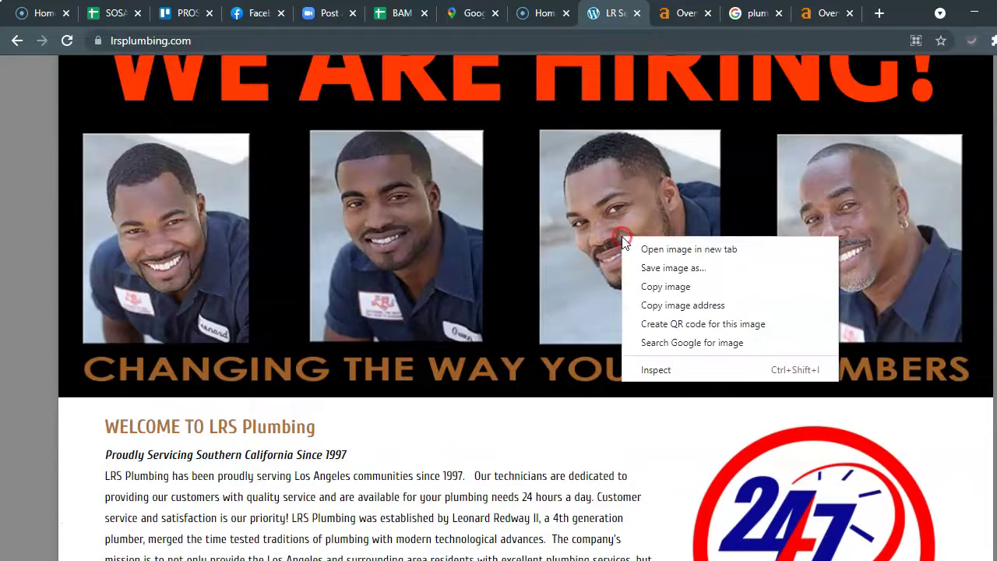
{"action": "left_click", "coordinate": [673, 265]}
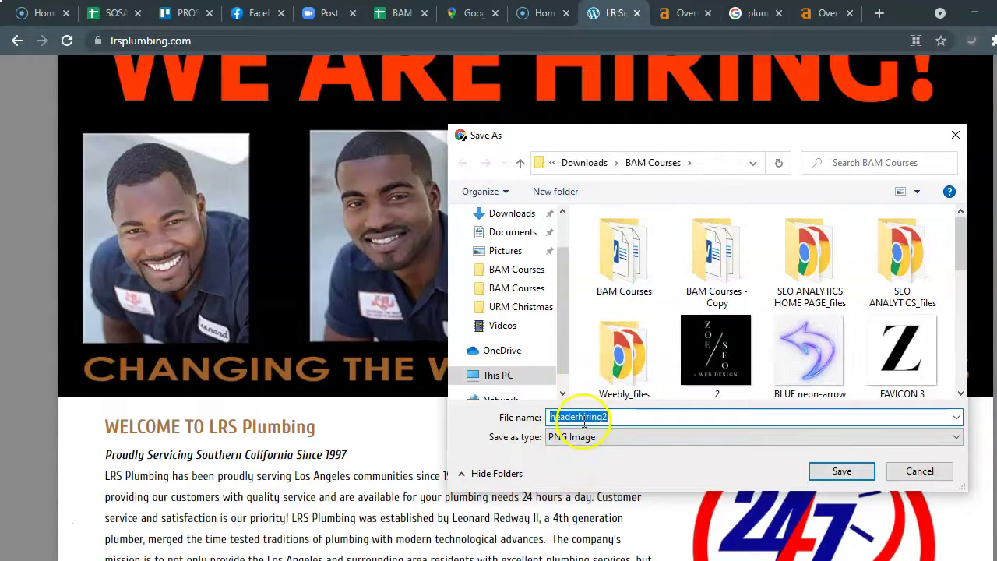
{"action": "left_click", "coordinate": [917, 471]}
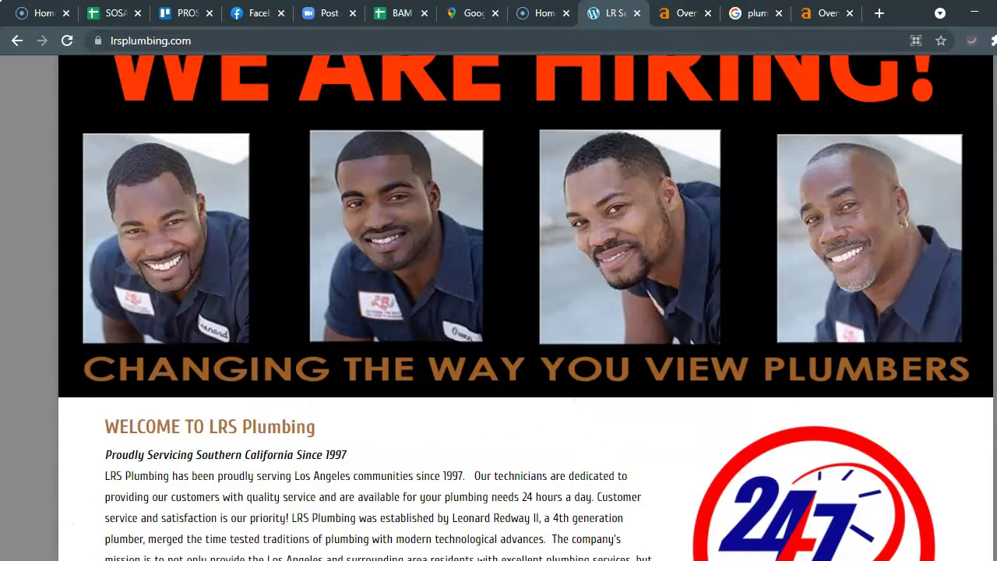
- Scroll the homepage again, then return to the top of the page
{"action": "scroll", "coordinate": [526, 306], "scroll_direction": "up", "scroll_amount": 4}
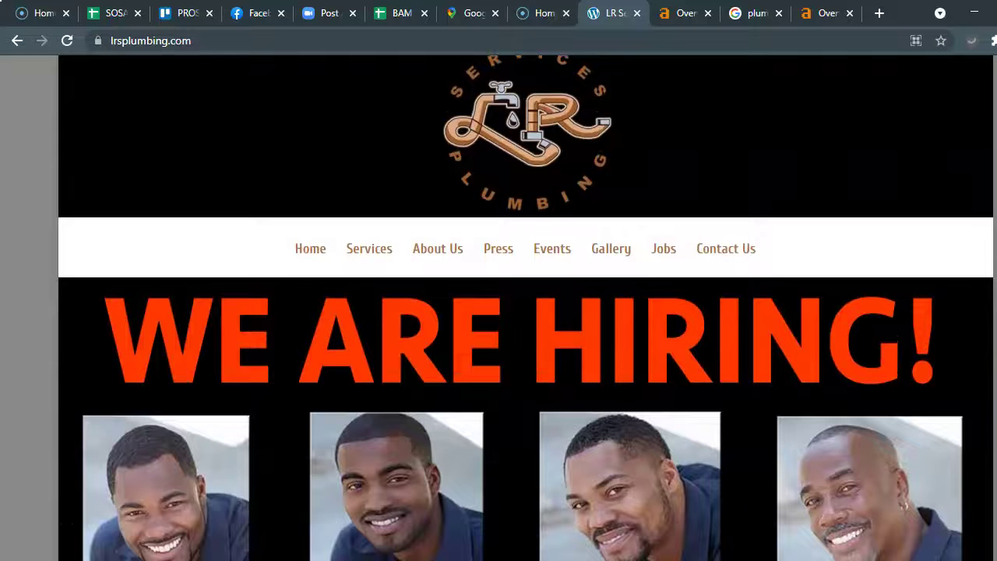
{"action": "scroll", "coordinate": [526, 306], "scroll_direction": "down", "scroll_amount": 4}
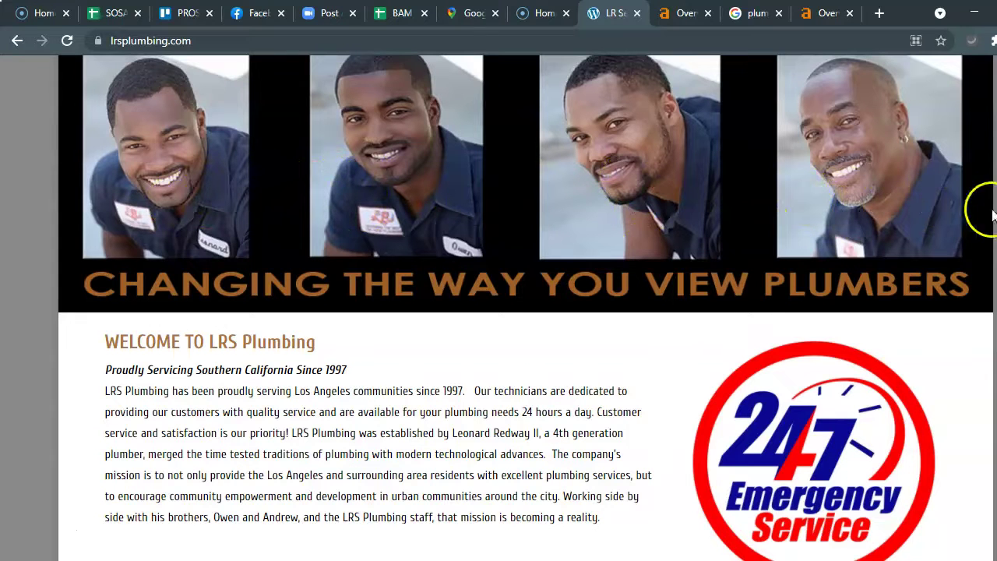
{"action": "scroll", "coordinate": [526, 307], "scroll_direction": "down", "scroll_amount": 2}
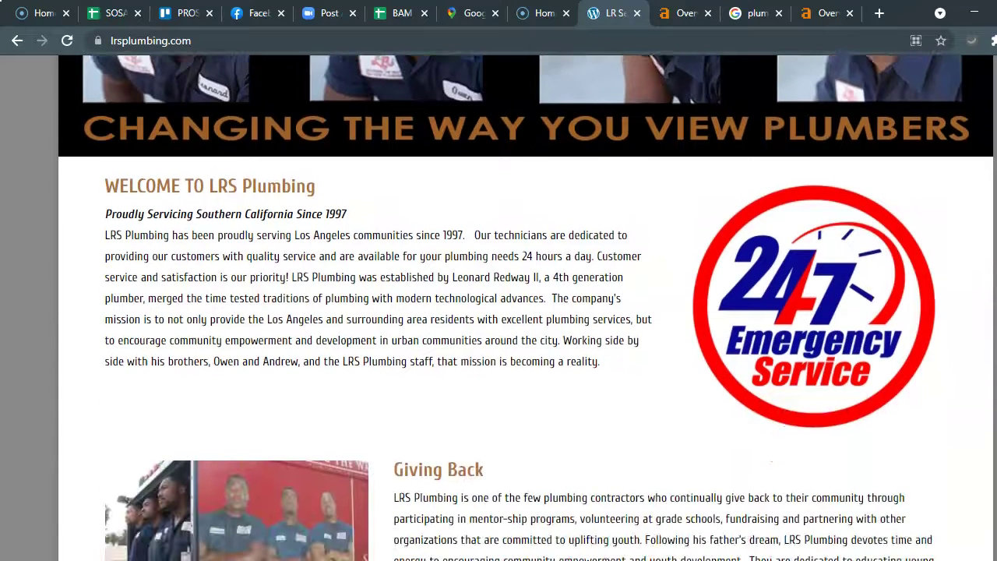
{"action": "scroll", "coordinate": [526, 307], "scroll_direction": "down", "scroll_amount": 5}
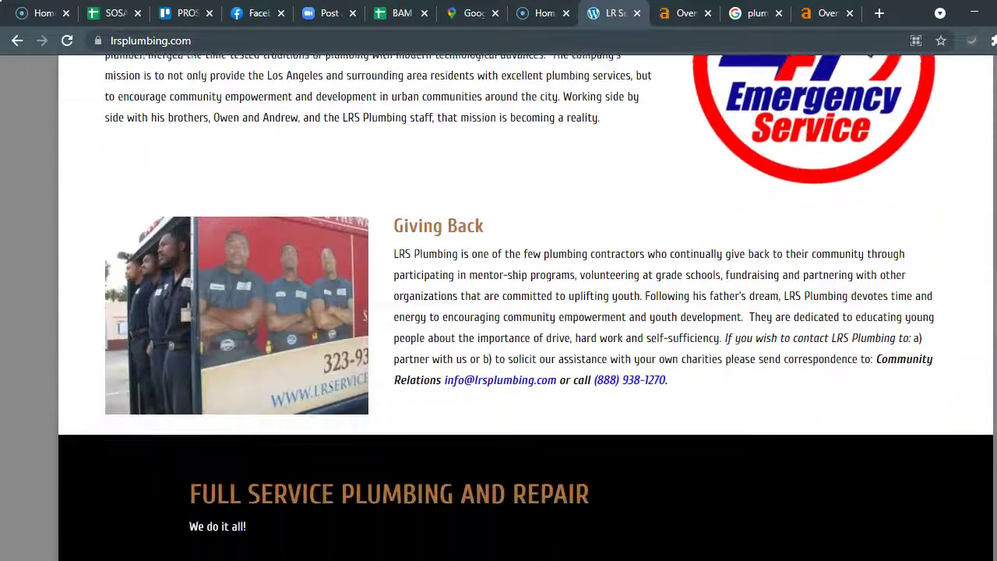
{"action": "scroll", "coordinate": [526, 307], "scroll_direction": "down", "scroll_amount": 4}
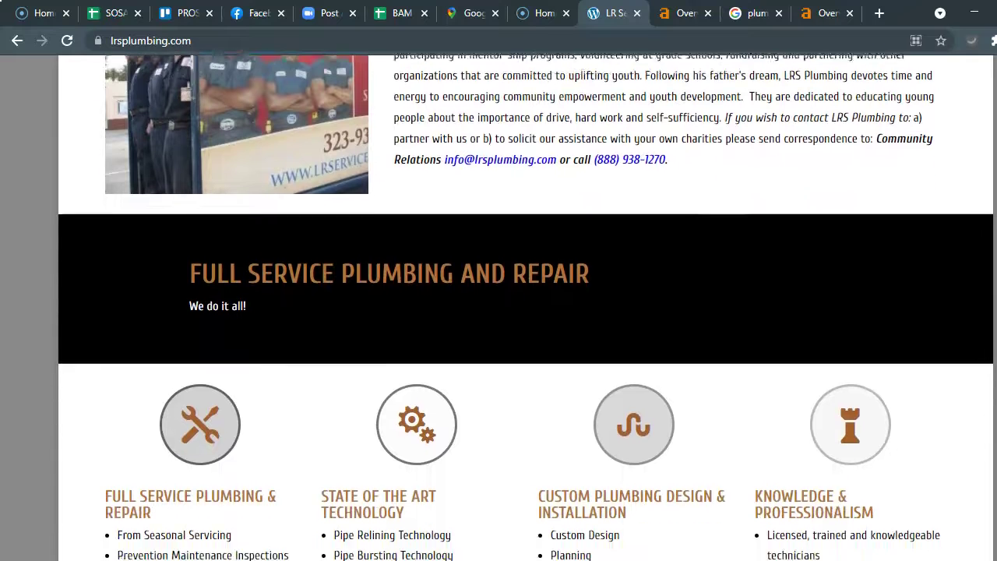
{"action": "scroll", "coordinate": [526, 307], "scroll_direction": "up", "scroll_amount": 1}
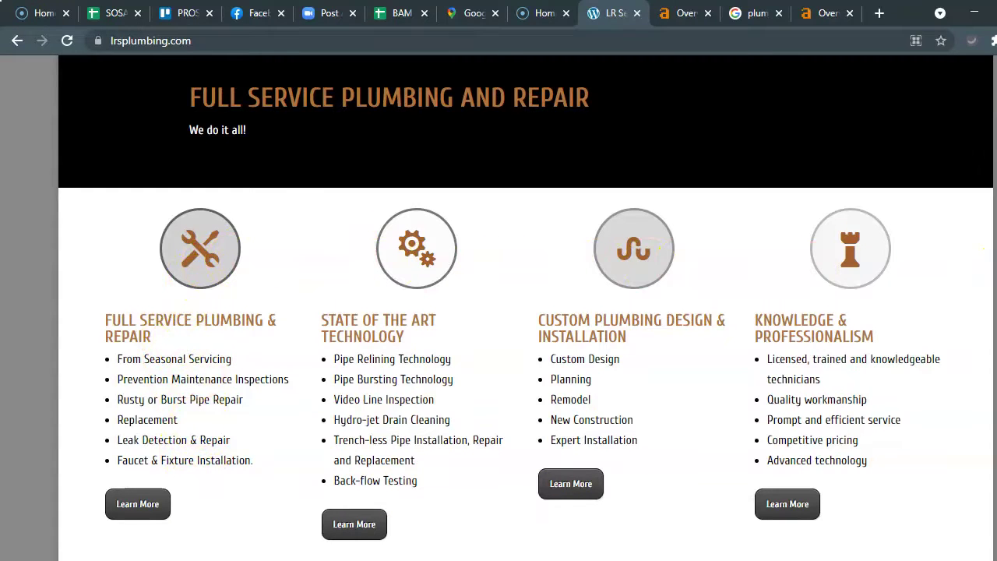
{"action": "scroll", "coordinate": [526, 306], "scroll_direction": "up", "scroll_amount": 15}
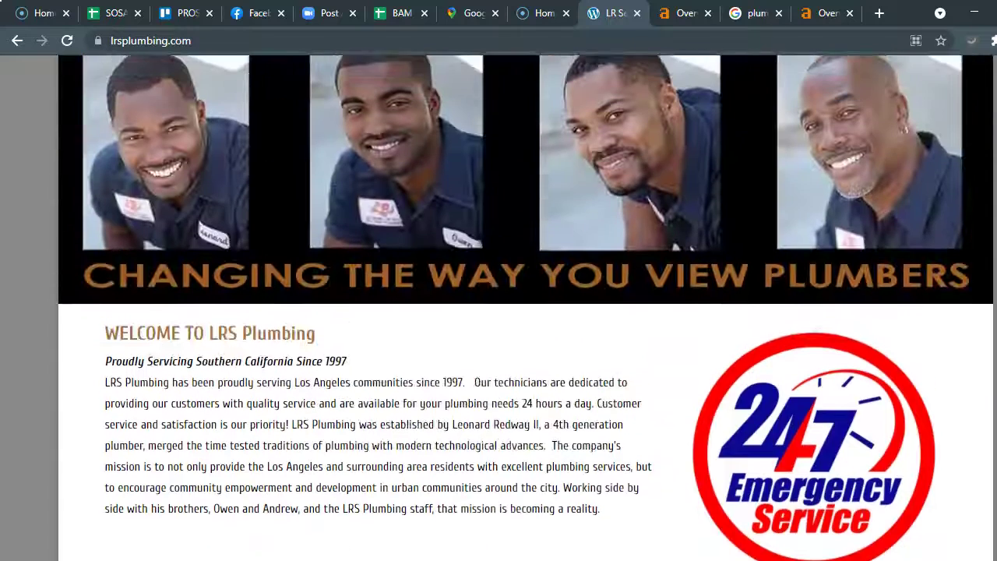
{"action": "scroll", "coordinate": [526, 307], "scroll_direction": "up", "scroll_amount": 1}
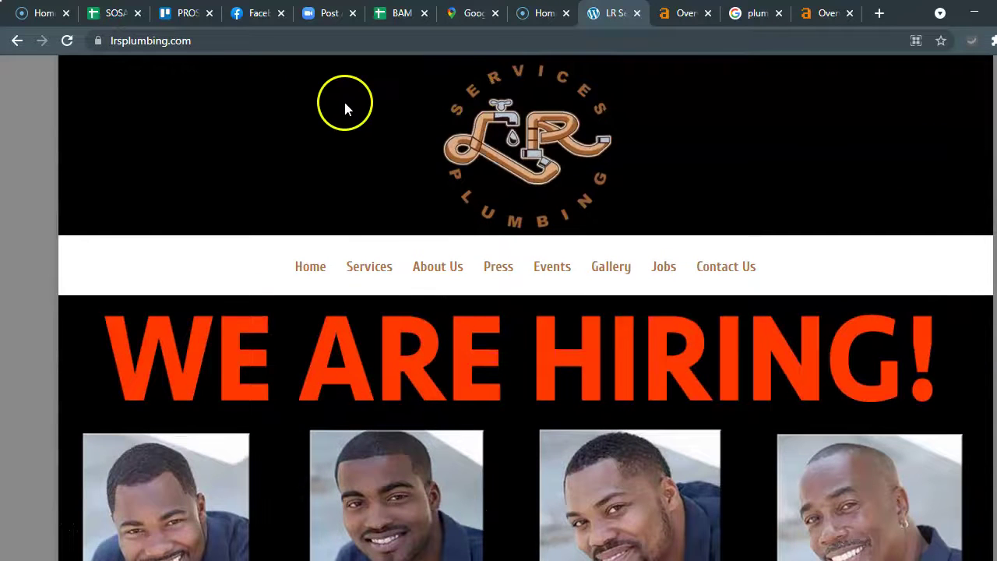
- Copy the lrsplumbing.com URL from the address bar
{"action": "left_click", "coordinate": [165, 42]}
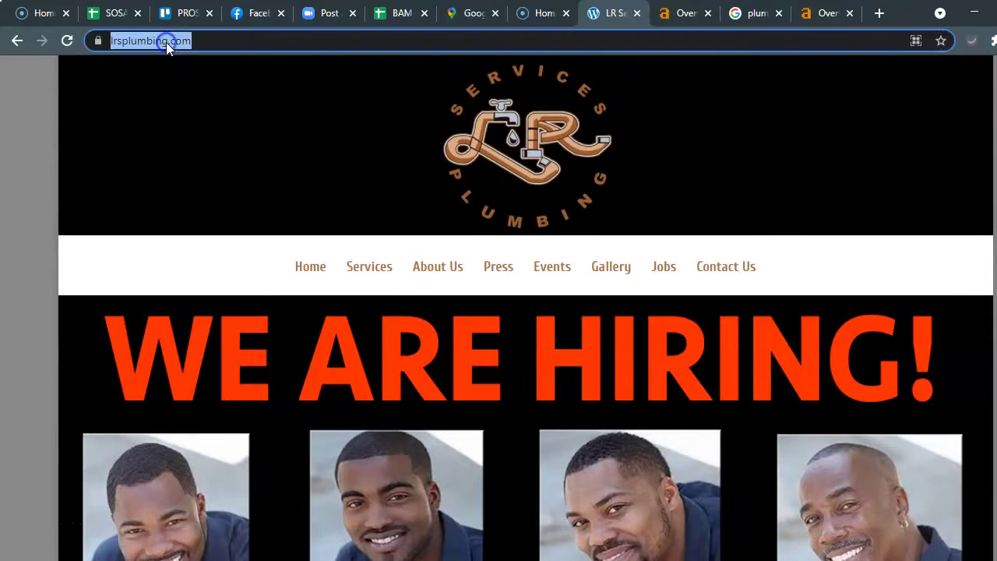
{"action": "right_click", "coordinate": [165, 41]}
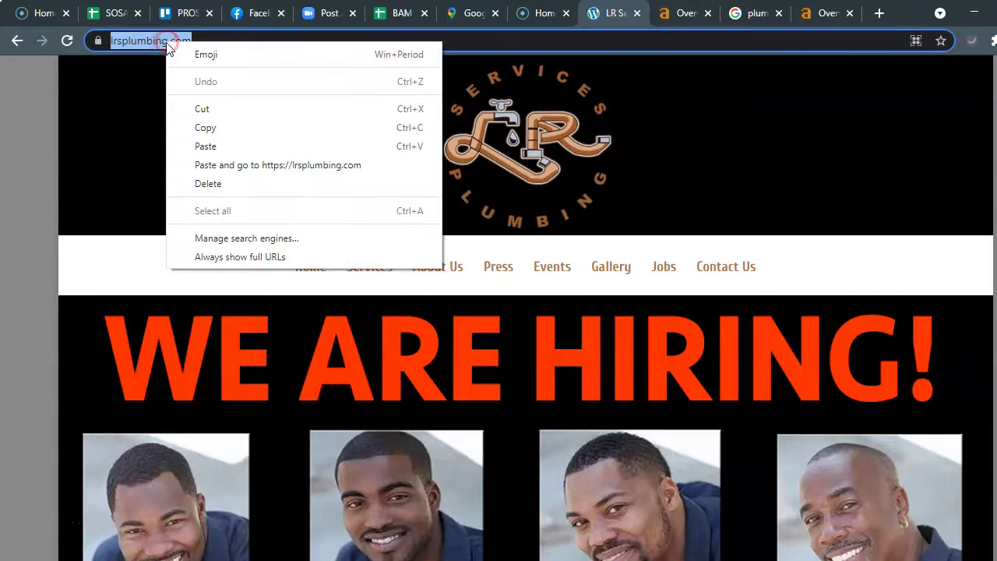
{"action": "left_click", "coordinate": [222, 129]}
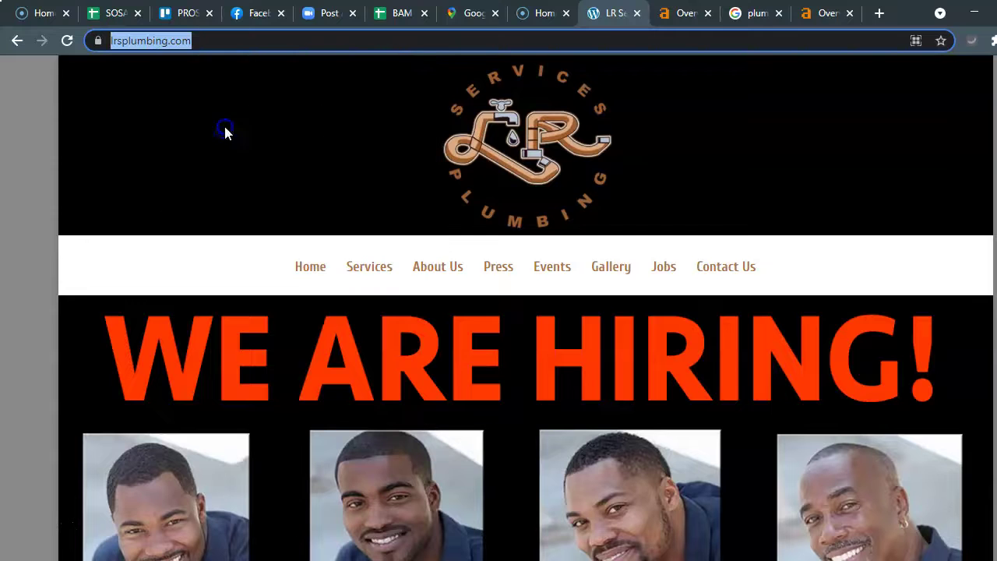
- Rerun the Site Explorer lookup for lrsplumbing.com and check its 78 backlinks
{"action": "left_click", "coordinate": [678, 13]}
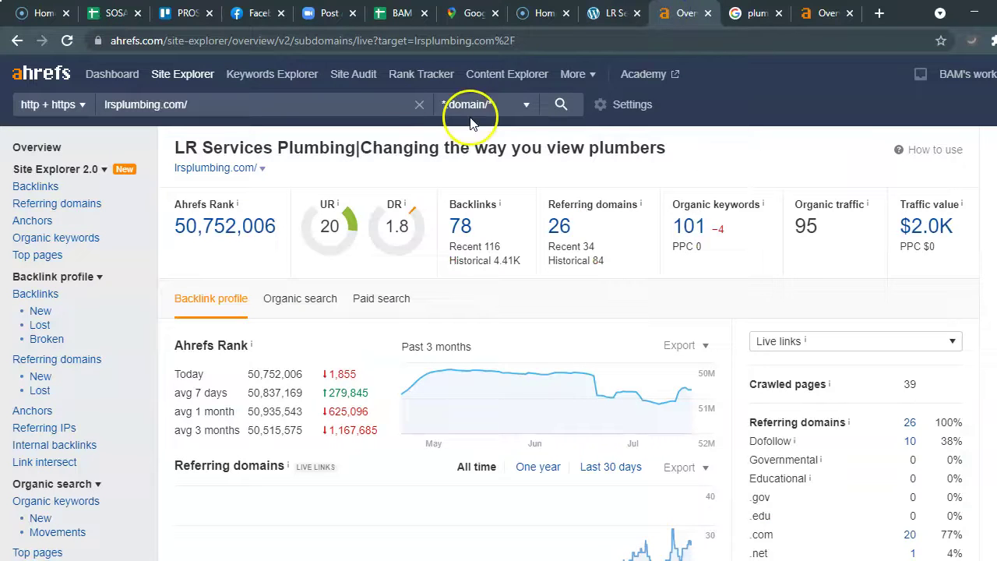
{"action": "left_click", "coordinate": [560, 103]}
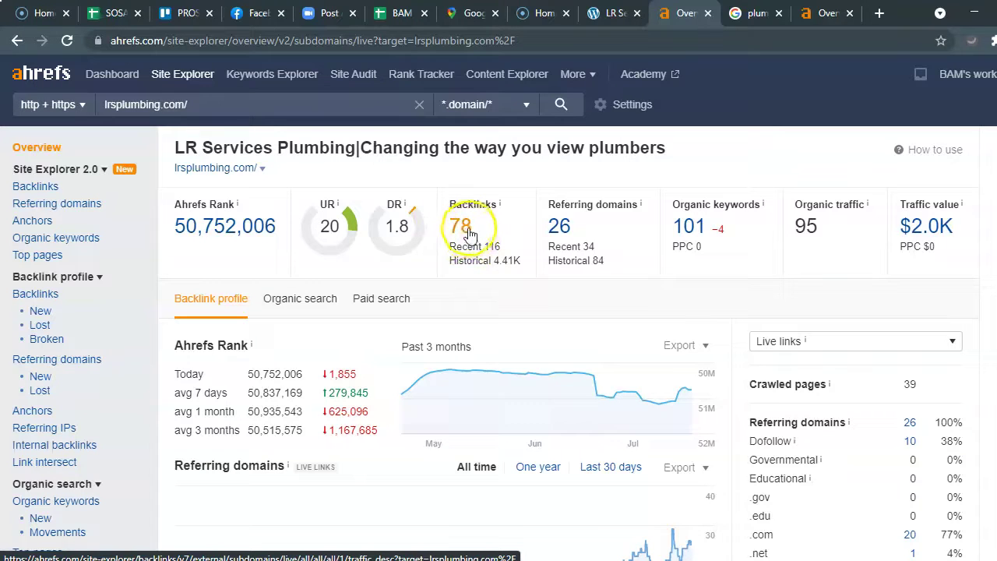
{"action": "left_click", "coordinate": [466, 234]}
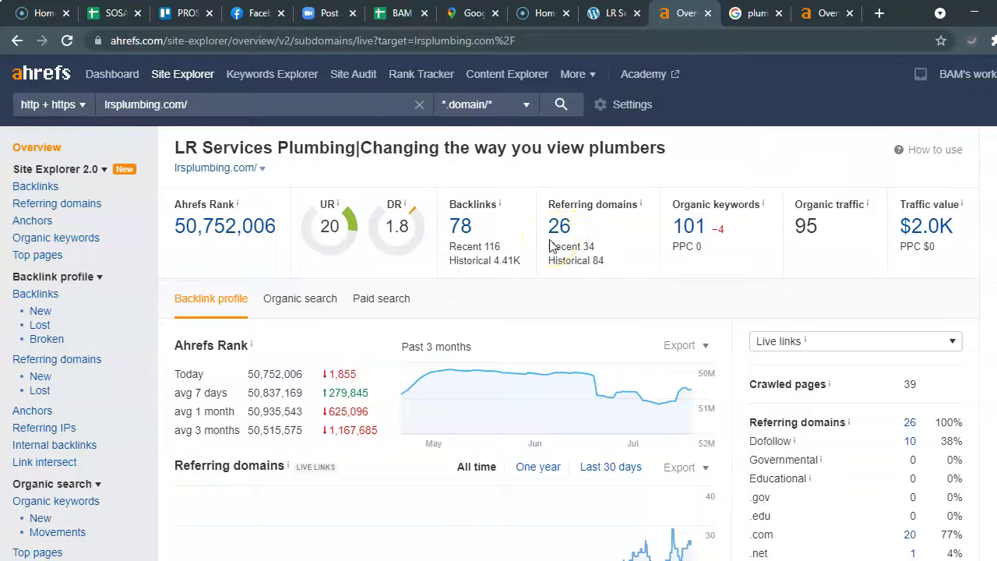
- Open the 101 organic keywords for lrsplumbing.com and browse the table, led by 'leonards plumbing'
{"action": "left_click", "coordinate": [693, 232]}
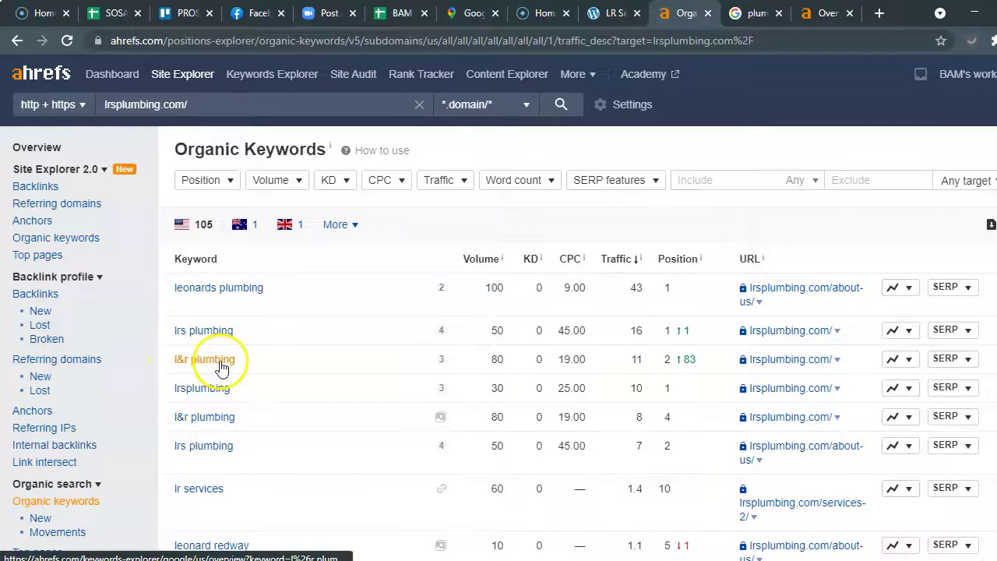
{"action": "scroll", "coordinate": [223, 367], "scroll_direction": "down", "scroll_amount": 2}
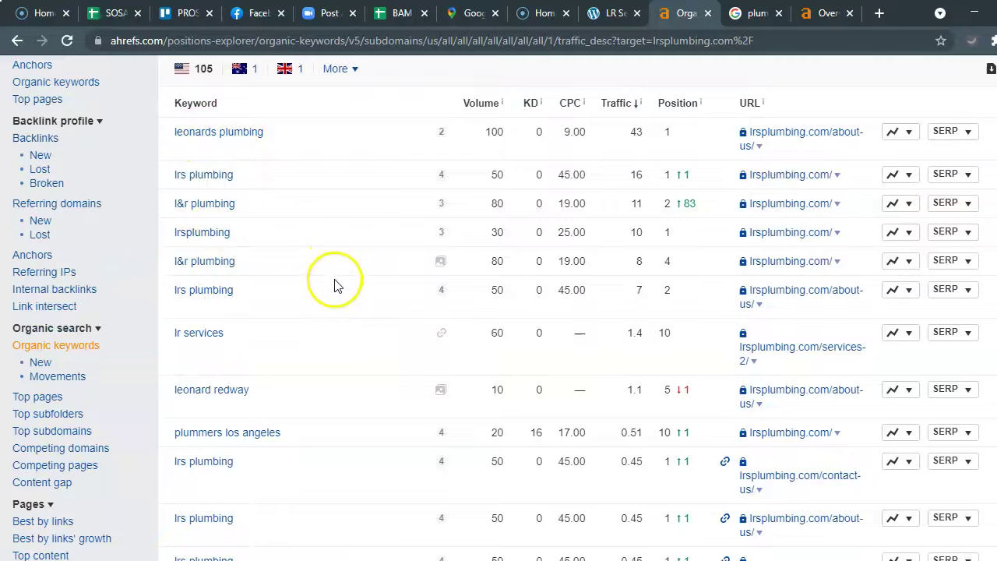
{"action": "scroll", "coordinate": [238, 438], "scroll_direction": "down", "scroll_amount": 3}
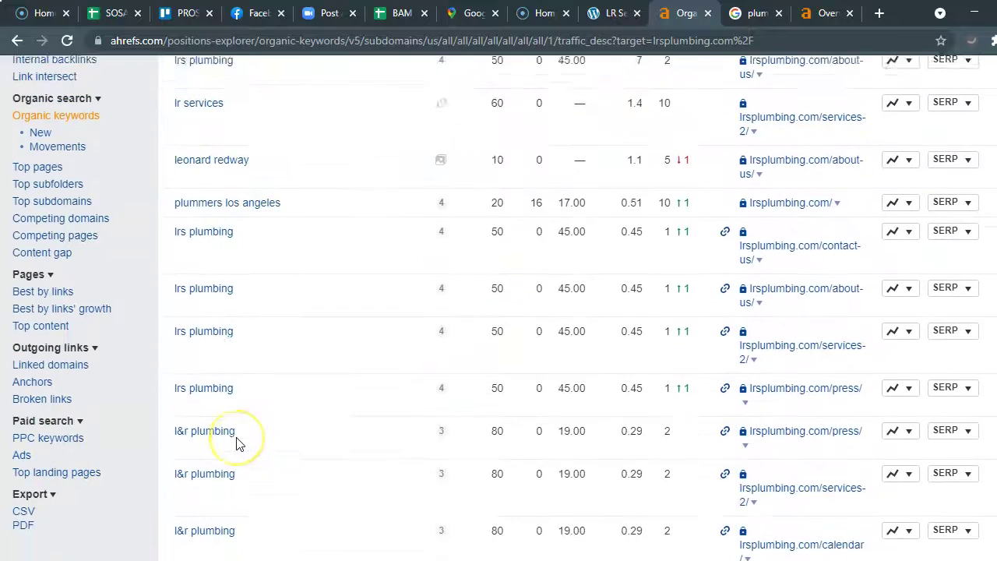
{"action": "scroll", "coordinate": [239, 442], "scroll_direction": "down", "scroll_amount": 4}
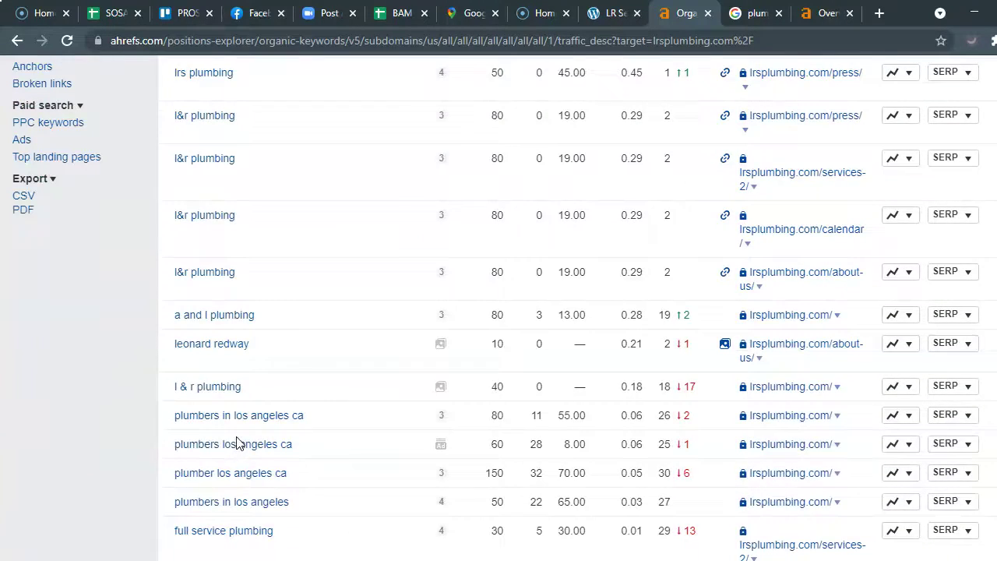
{"action": "scroll", "coordinate": [301, 400], "scroll_direction": "down", "scroll_amount": 2}
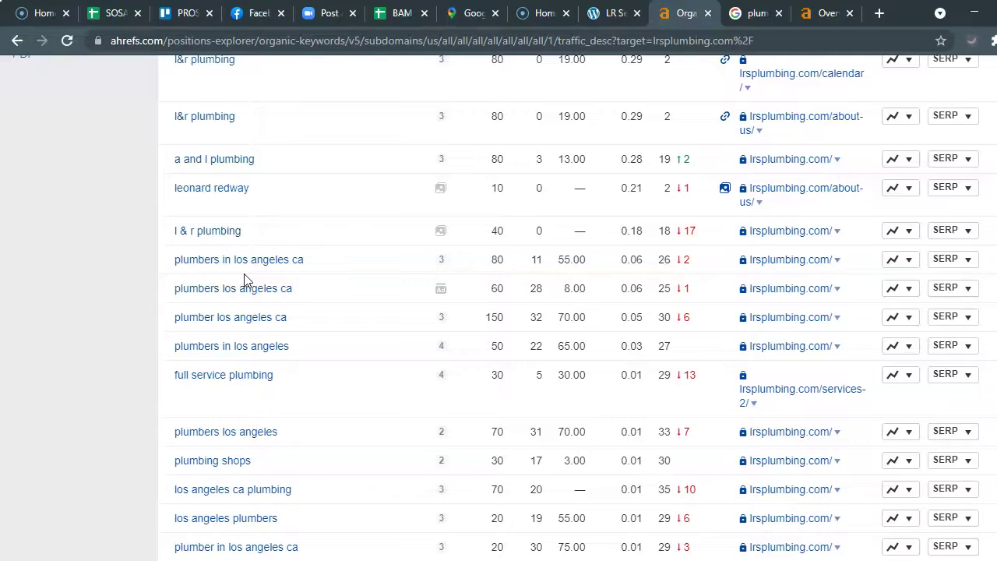
{"action": "scroll", "coordinate": [240, 445], "scroll_direction": "down", "scroll_amount": 4}
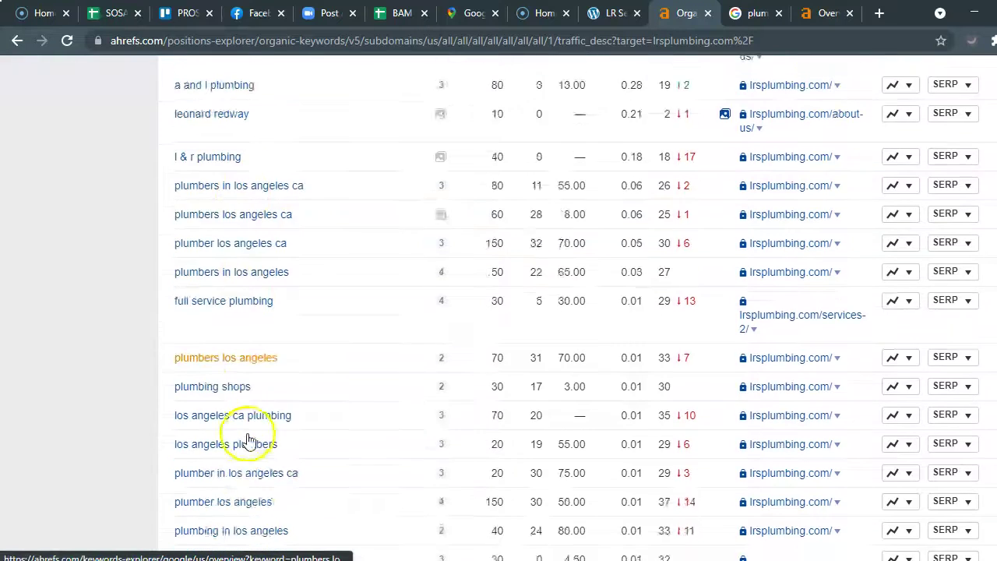
{"action": "scroll", "coordinate": [247, 439], "scroll_direction": "down", "scroll_amount": 3}
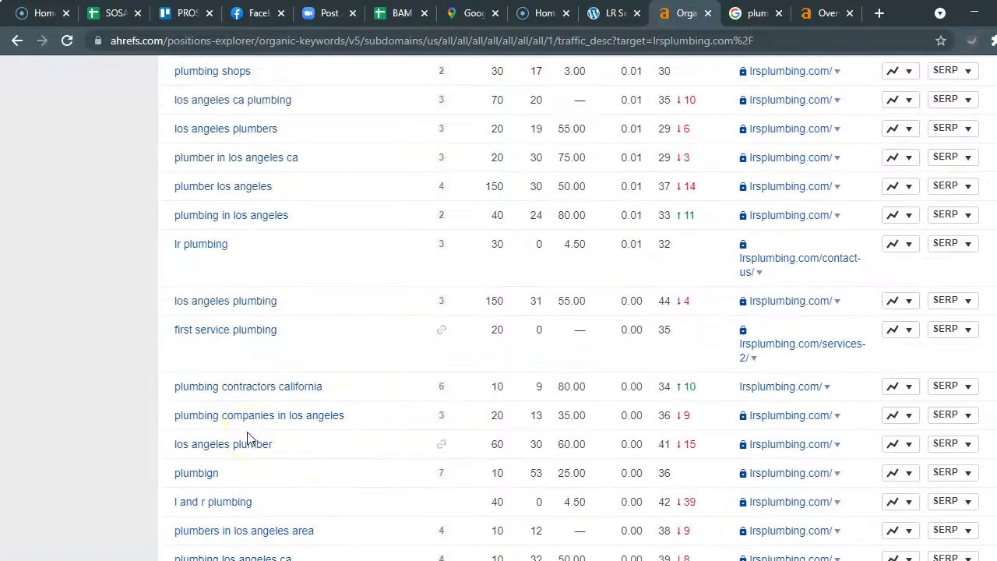
{"action": "scroll", "coordinate": [248, 438], "scroll_direction": "up", "scroll_amount": 10}
{"action": "scroll", "coordinate": [296, 84], "scroll_direction": "up", "scroll_amount": 6}
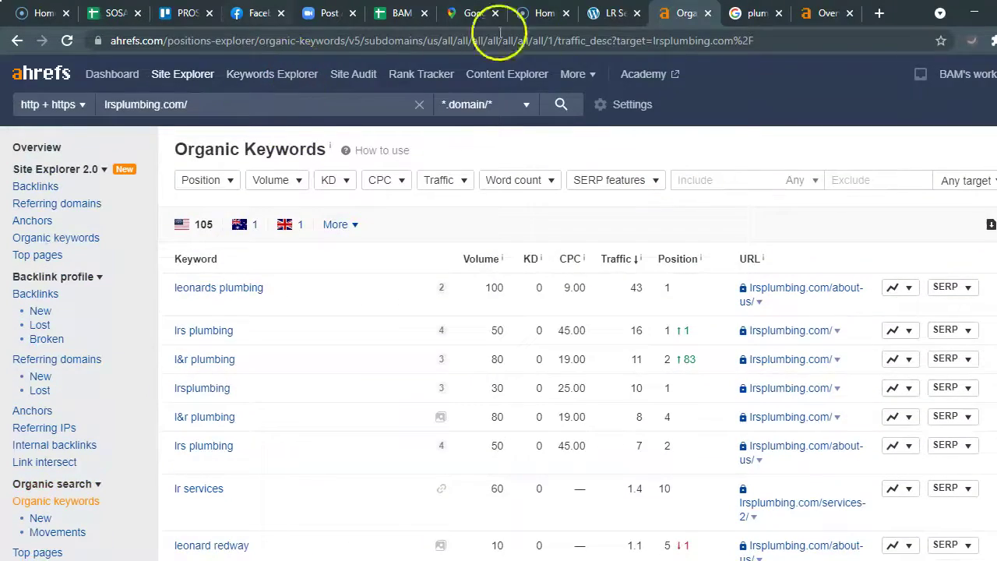
- Browse the 'plumbers in los angeles' ads, map pack and organic listings
{"action": "left_click", "coordinate": [754, 14]}
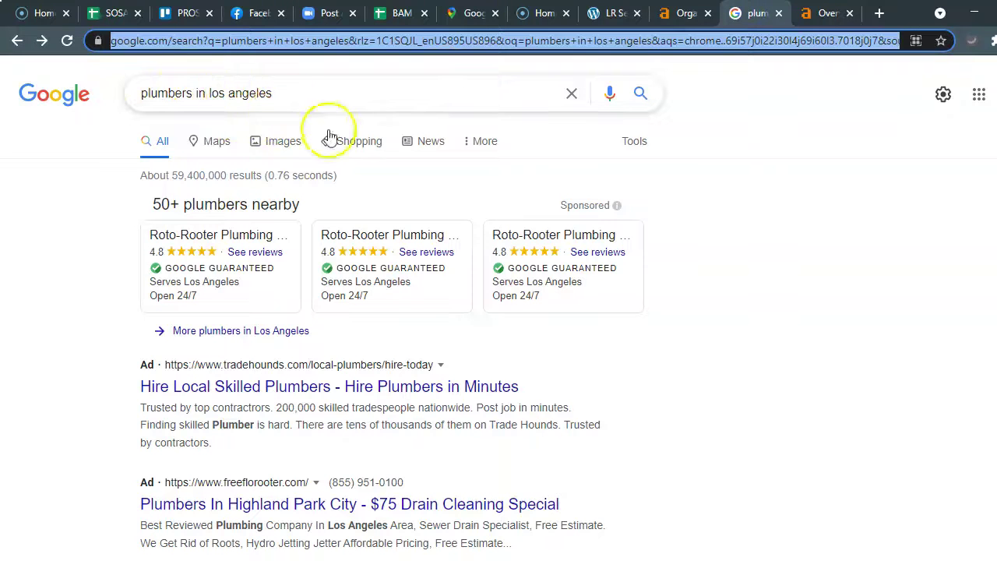
{"action": "scroll", "coordinate": [600, 198], "scroll_direction": "down", "scroll_amount": 2}
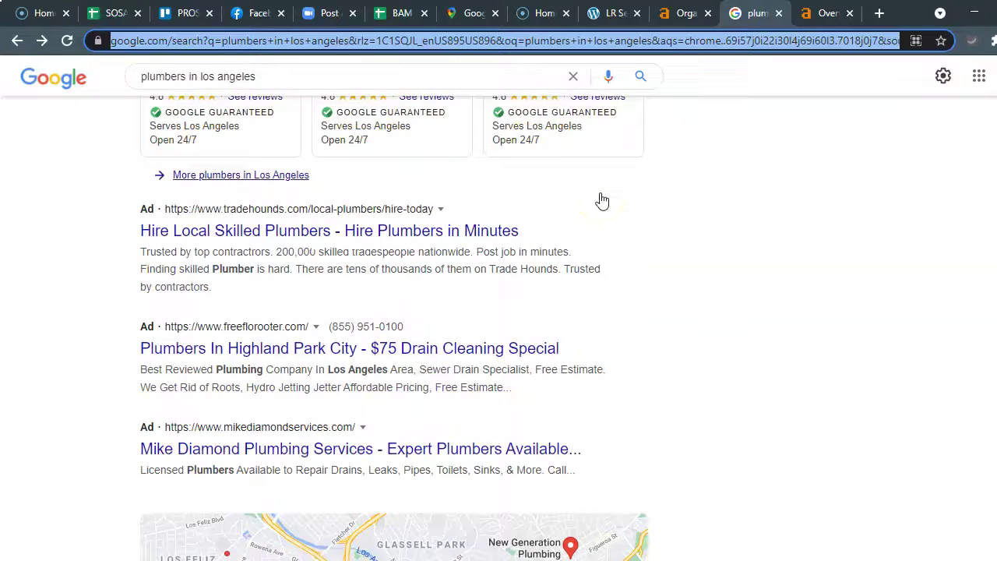
{"action": "scroll", "coordinate": [601, 201], "scroll_direction": "down", "scroll_amount": 6}
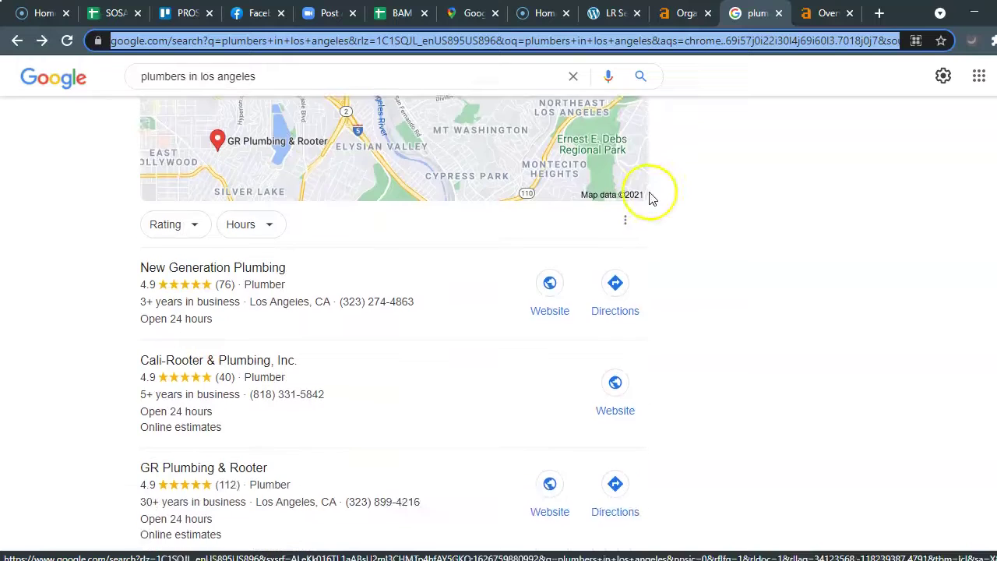
{"action": "scroll", "coordinate": [652, 198], "scroll_direction": "down", "scroll_amount": 1}
{"action": "scroll", "coordinate": [654, 201], "scroll_direction": "down", "scroll_amount": 6}
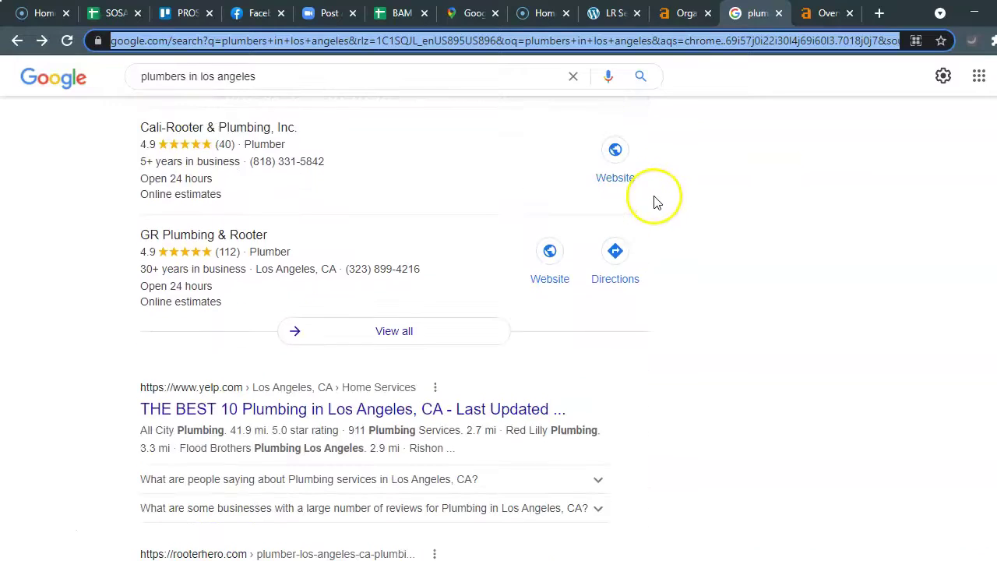
{"action": "scroll", "coordinate": [654, 202], "scroll_direction": "down", "scroll_amount": 2}
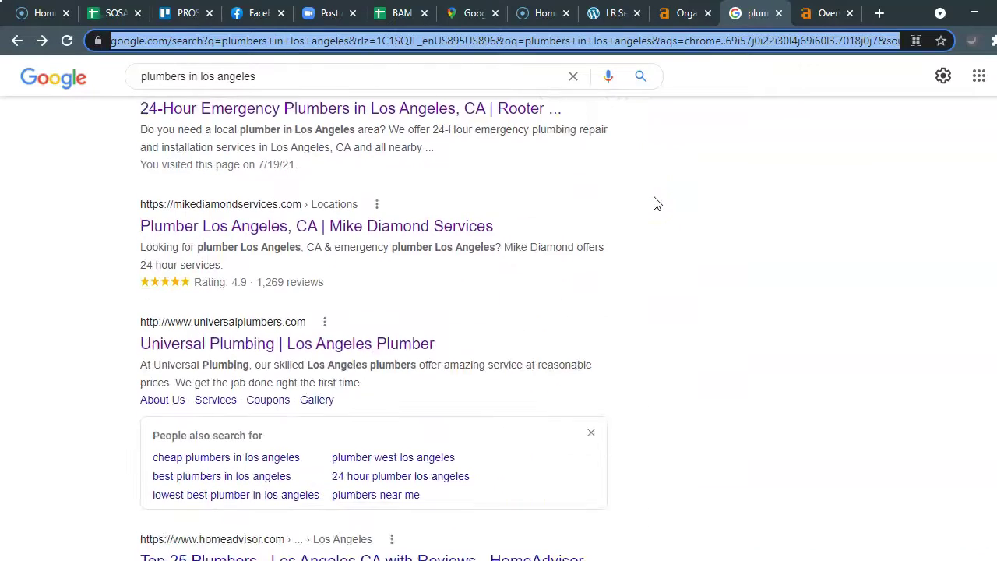
{"action": "scroll", "coordinate": [654, 203], "scroll_direction": "down", "scroll_amount": 1}
{"action": "scroll", "coordinate": [695, 139], "scroll_direction": "up", "scroll_amount": 4}
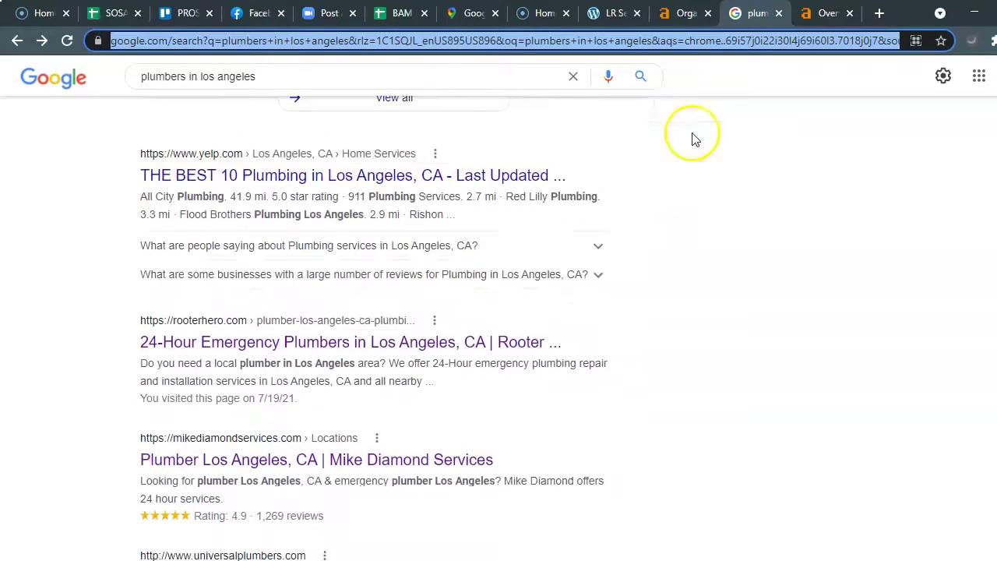
{"action": "left_click", "coordinate": [685, 13]}
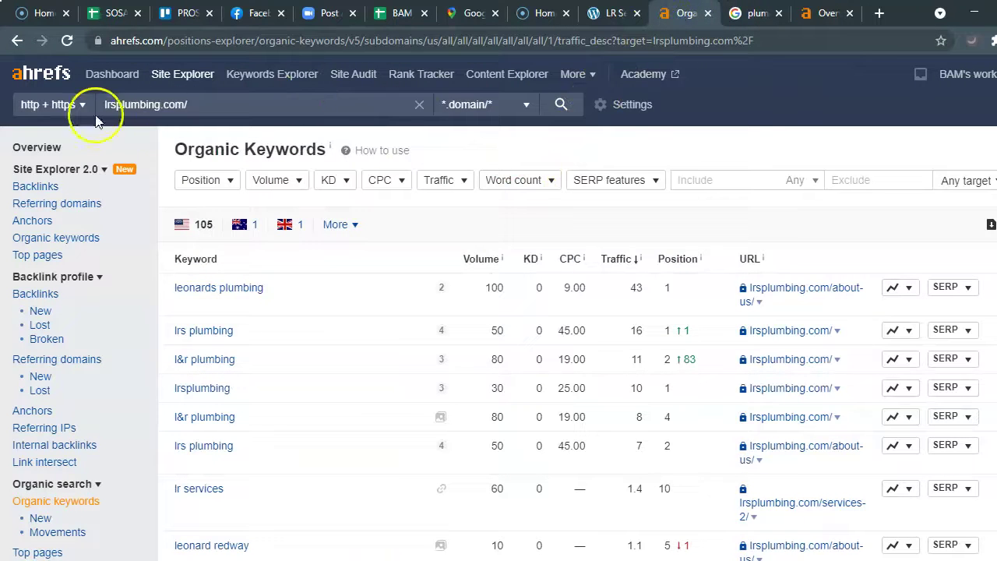
- Go back to the lrsplumbing.com Overview in Ahrefs' sidebar
{"action": "left_click", "coordinate": [37, 148]}
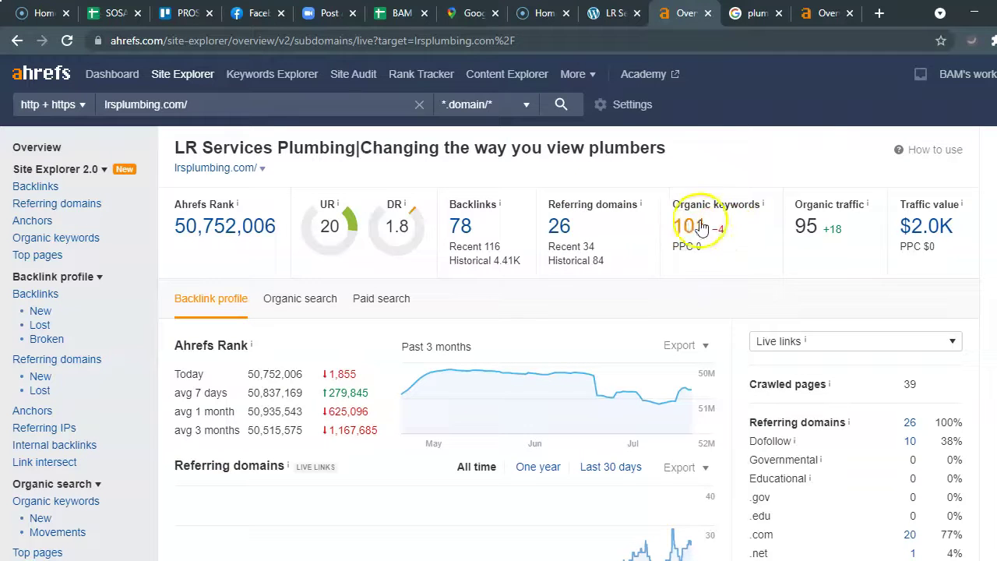
{"action": "left_click", "coordinate": [750, 18]}
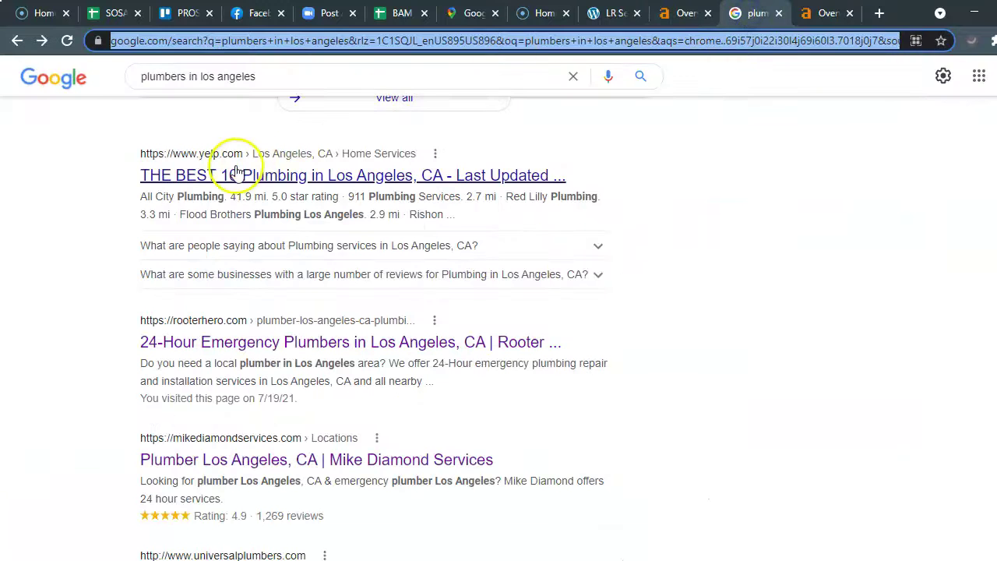
- Review local pack plumbers New Generation, Cali-Rooter and GR Plumbing & Rooter, each rated 4.9
{"action": "scroll", "coordinate": [422, 183], "scroll_direction": "up", "scroll_amount": 4}
{"action": "scroll", "coordinate": [425, 199], "scroll_direction": "up", "scroll_amount": 8}
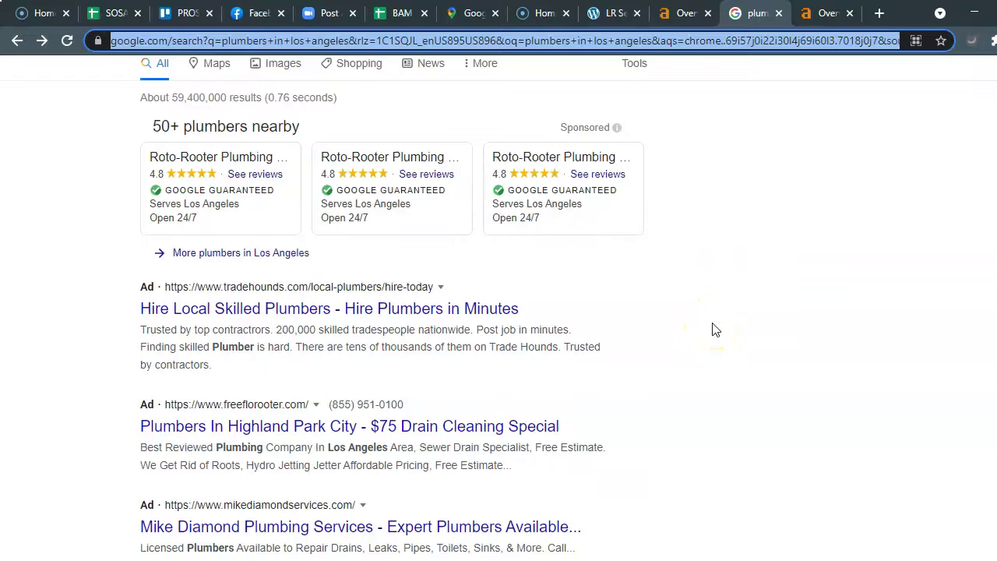
{"action": "scroll", "coordinate": [712, 329], "scroll_direction": "down", "scroll_amount": 5}
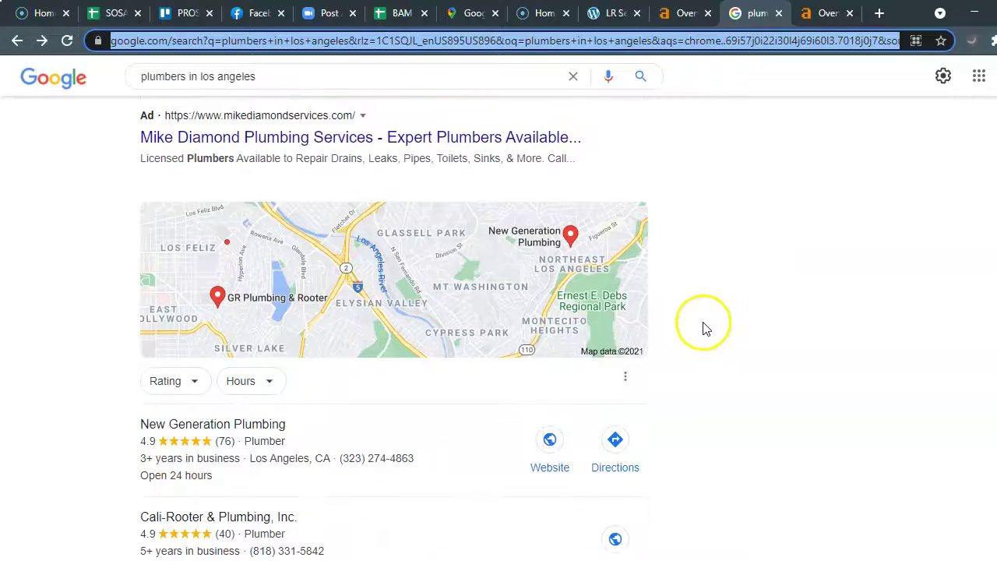
{"action": "scroll", "coordinate": [703, 327], "scroll_direction": "down", "scroll_amount": 2}
{"action": "scroll", "coordinate": [703, 327], "scroll_direction": "up", "scroll_amount": 1}
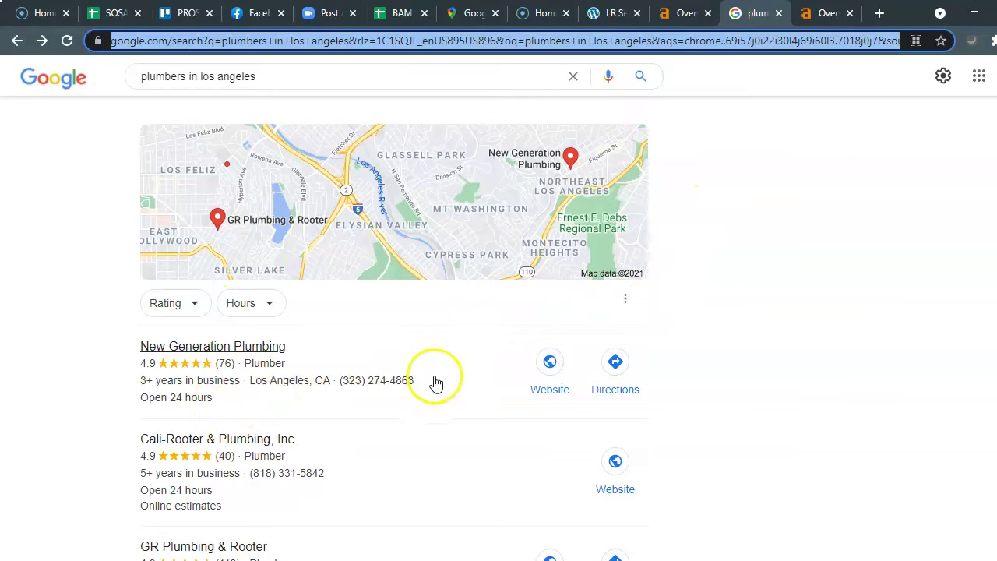
{"action": "scroll", "coordinate": [448, 399], "scroll_direction": "down", "scroll_amount": 2}
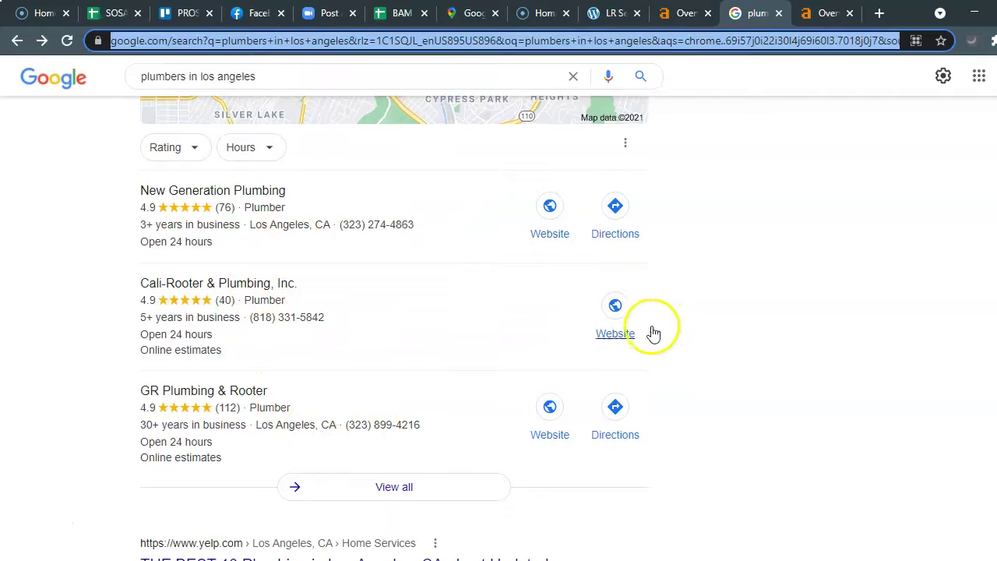
{"action": "scroll", "coordinate": [744, 388], "scroll_direction": "down", "scroll_amount": 1}
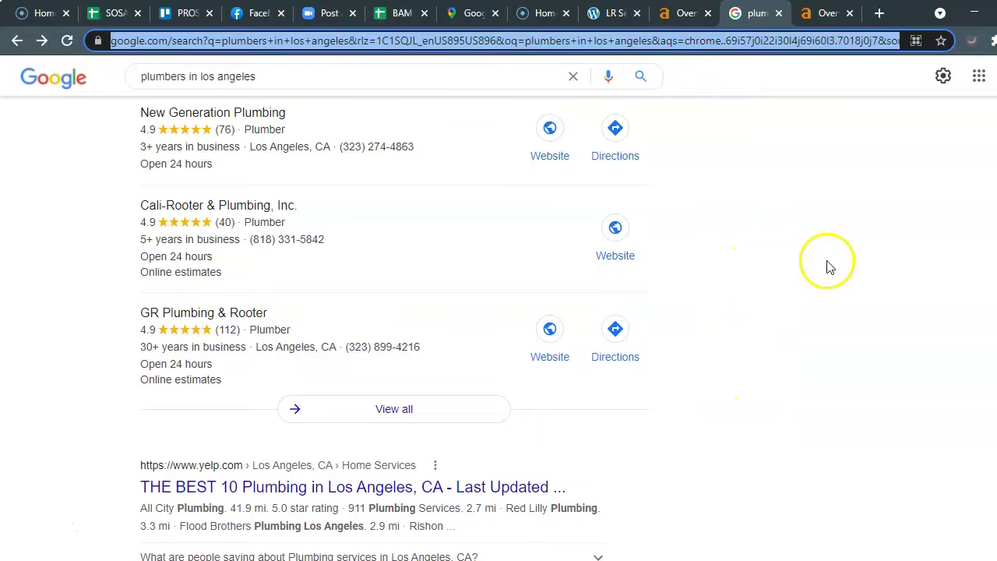
{"action": "scroll", "coordinate": [740, 300], "scroll_direction": "down", "scroll_amount": 3}
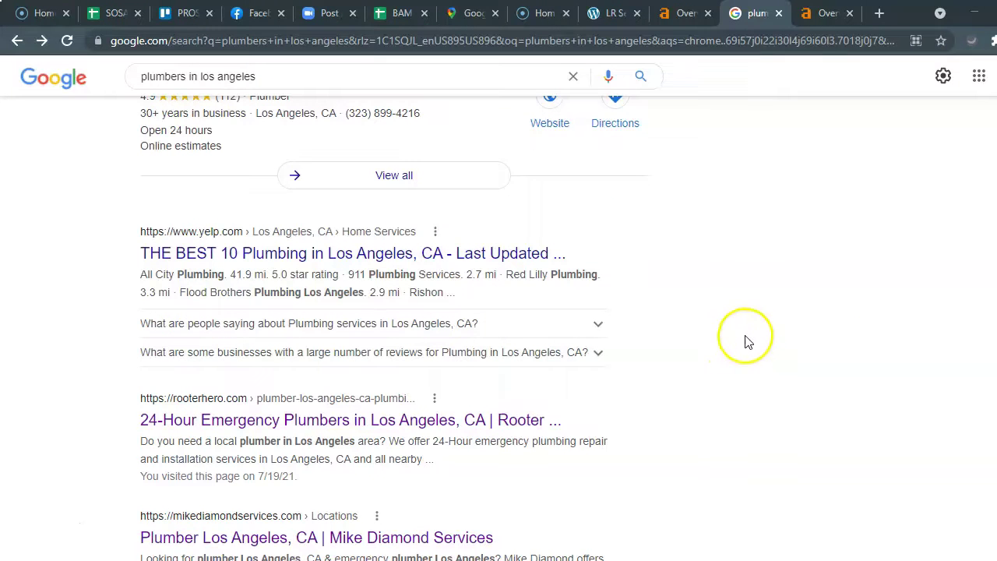
{"action": "scroll", "coordinate": [688, 359], "scroll_direction": "up", "scroll_amount": 4}
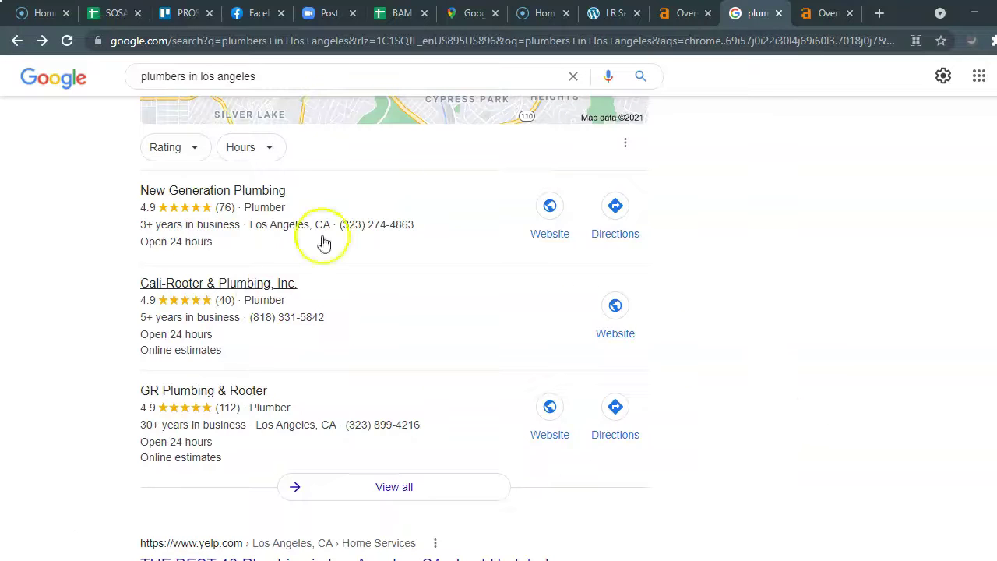
{"action": "scroll", "coordinate": [744, 331], "scroll_direction": "down", "scroll_amount": 4}
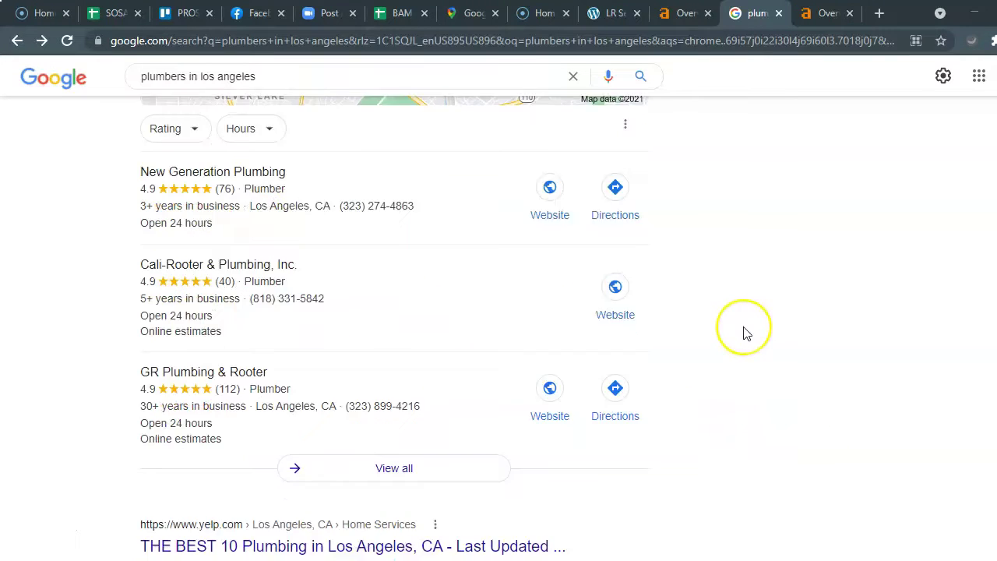
- Scroll past Yelp, Rooter Hero and Mike Diamond Services to the Universal Plumbing result
{"action": "scroll", "coordinate": [743, 332], "scroll_direction": "down", "scroll_amount": 1}
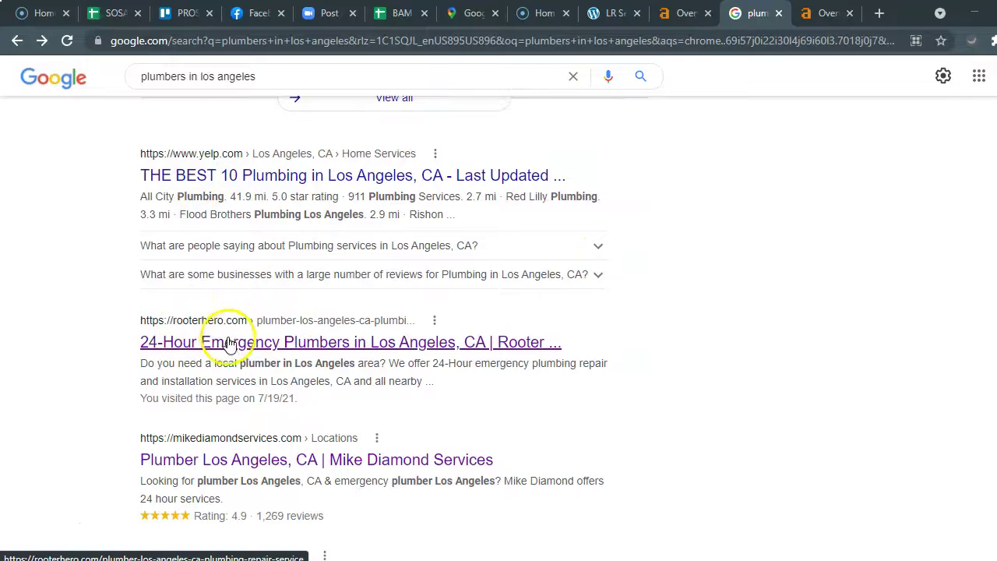
{"action": "scroll", "coordinate": [246, 434], "scroll_direction": "down", "scroll_amount": 1}
{"action": "scroll", "coordinate": [246, 401], "scroll_direction": "down", "scroll_amount": 1}
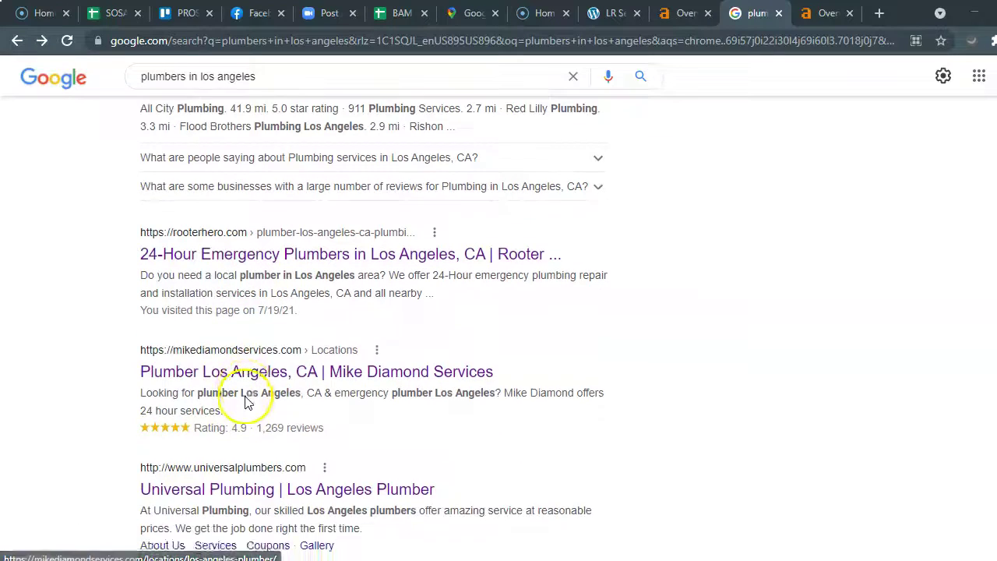
{"action": "scroll", "coordinate": [246, 401], "scroll_direction": "down", "scroll_amount": 2}
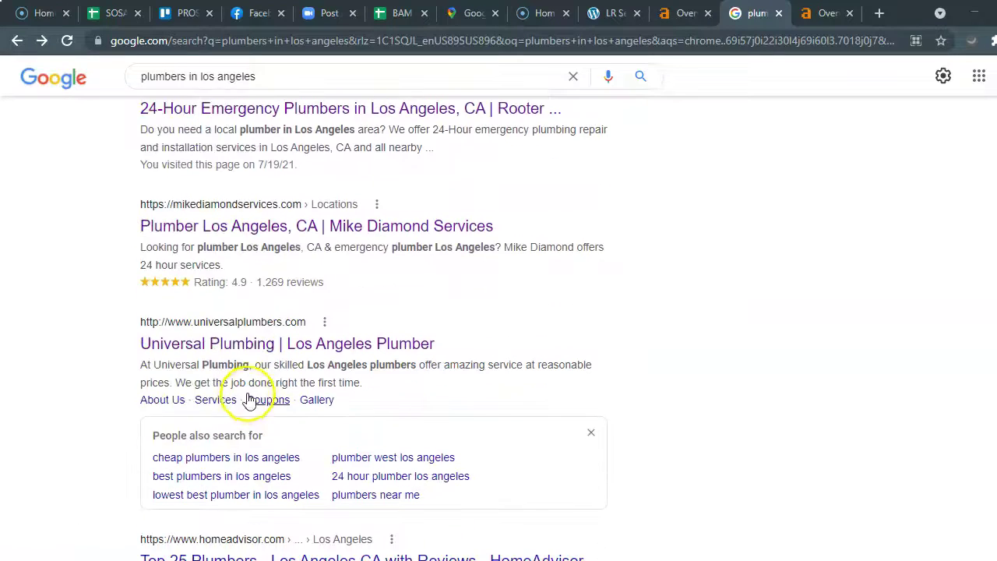
- Open the Universal Plumbing result and copy universalplumbers.com from the address bar
{"action": "left_click", "coordinate": [231, 346]}
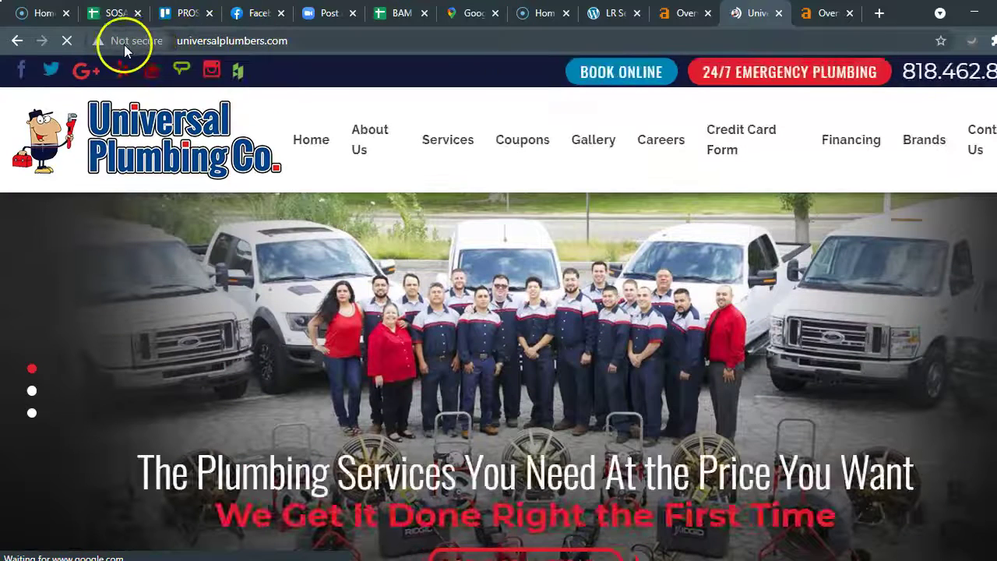
{"action": "left_click", "coordinate": [241, 40]}
{"action": "right_click", "coordinate": [246, 41]}
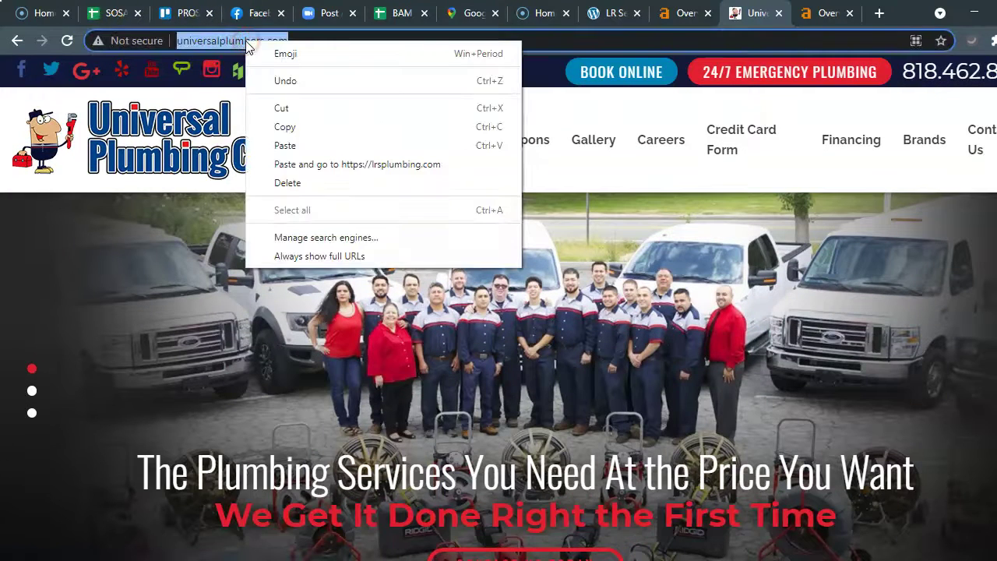
{"action": "left_click", "coordinate": [302, 126]}
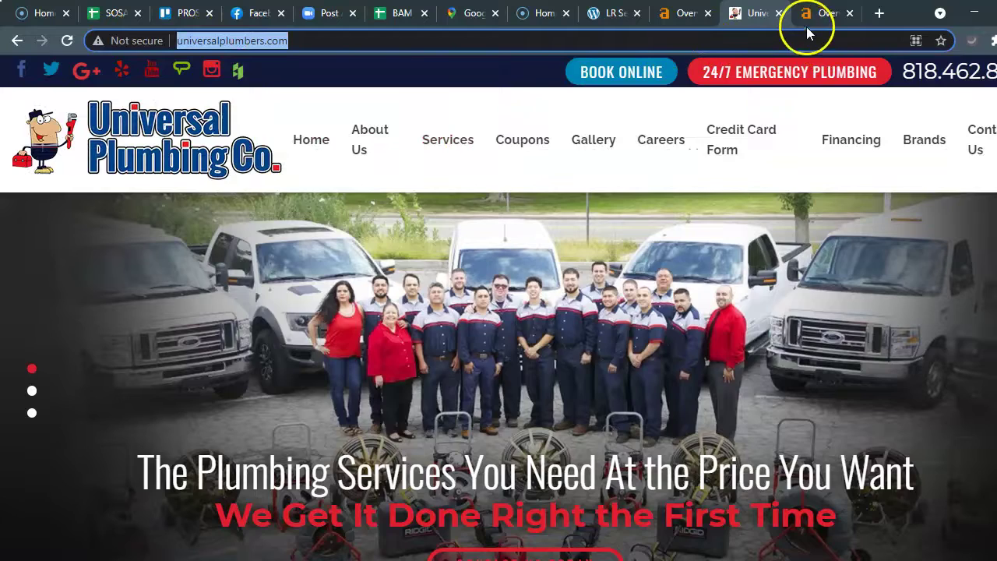
{"action": "left_click", "coordinate": [809, 17]}
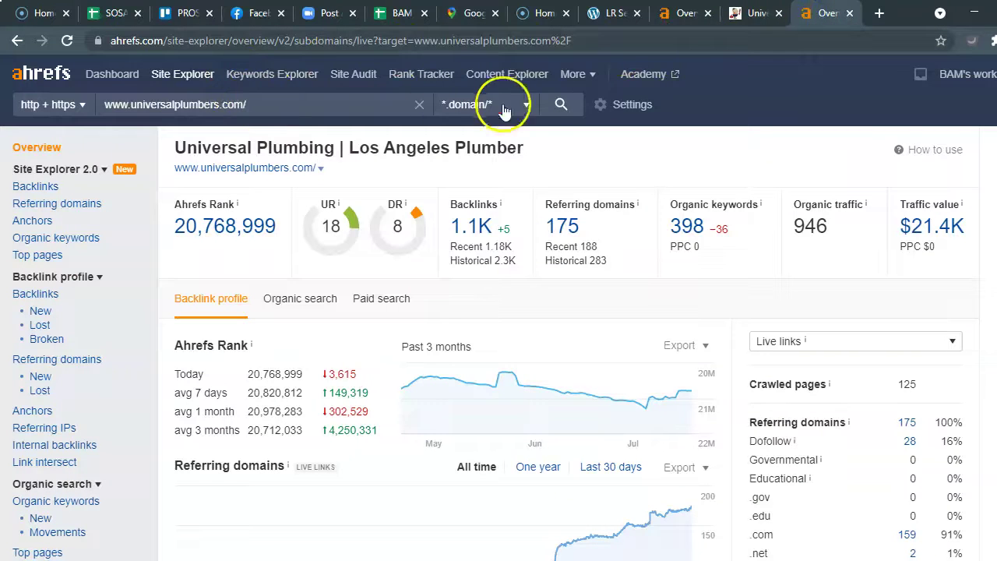
- Search Site Explorer for the pasted universalplumbers.com address
{"action": "left_click", "coordinate": [551, 107]}
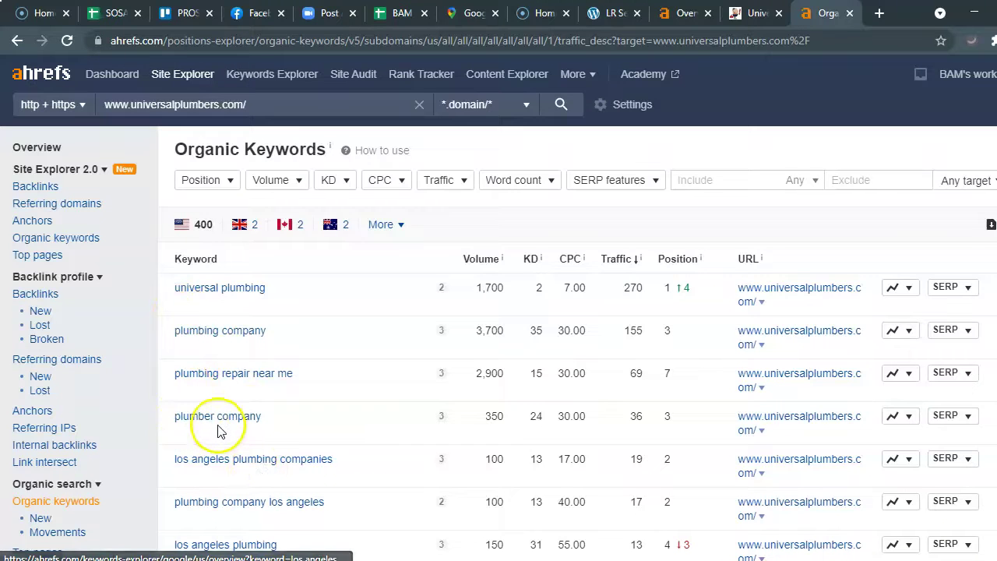
{"action": "scroll", "coordinate": [206, 432], "scroll_direction": "down", "scroll_amount": 1}
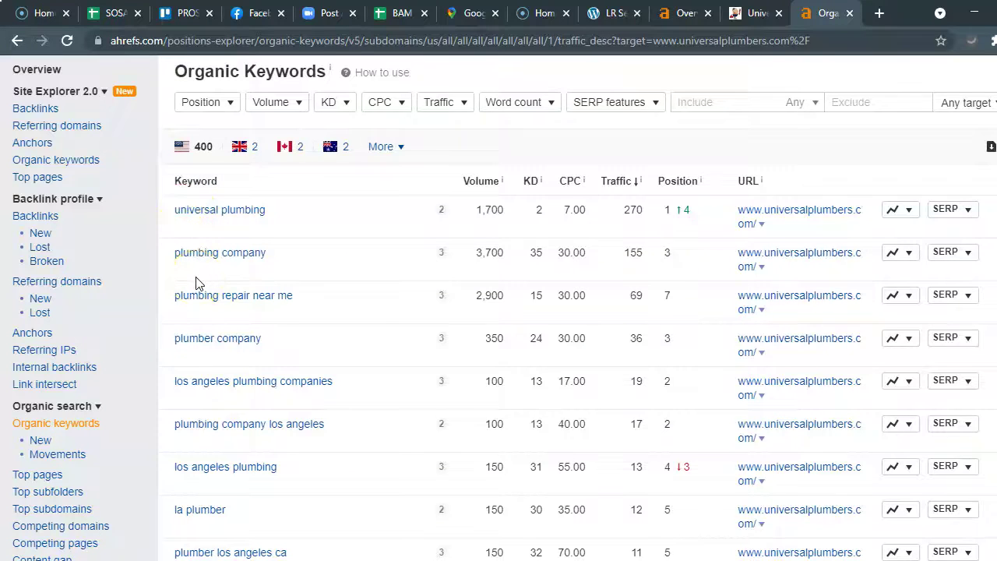
{"action": "scroll", "coordinate": [196, 284], "scroll_direction": "down", "scroll_amount": 1}
{"action": "scroll", "coordinate": [233, 265], "scroll_direction": "up", "scroll_amount": 2}
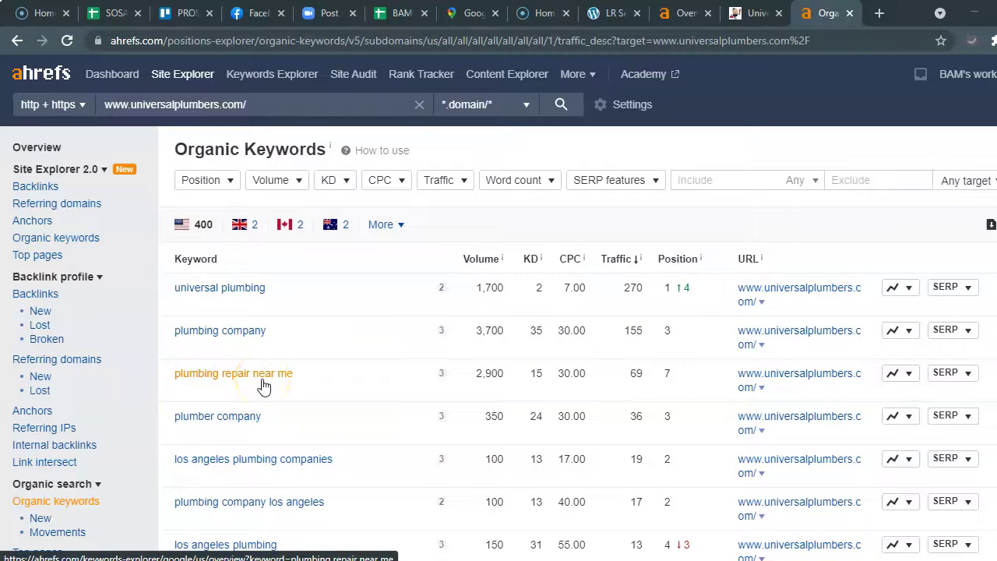
- Scroll the lrsplumbing.com homepage, then return to its Ahrefs overview (DR 1.8, 26 referring domains)
{"action": "left_click", "coordinate": [604, 14]}
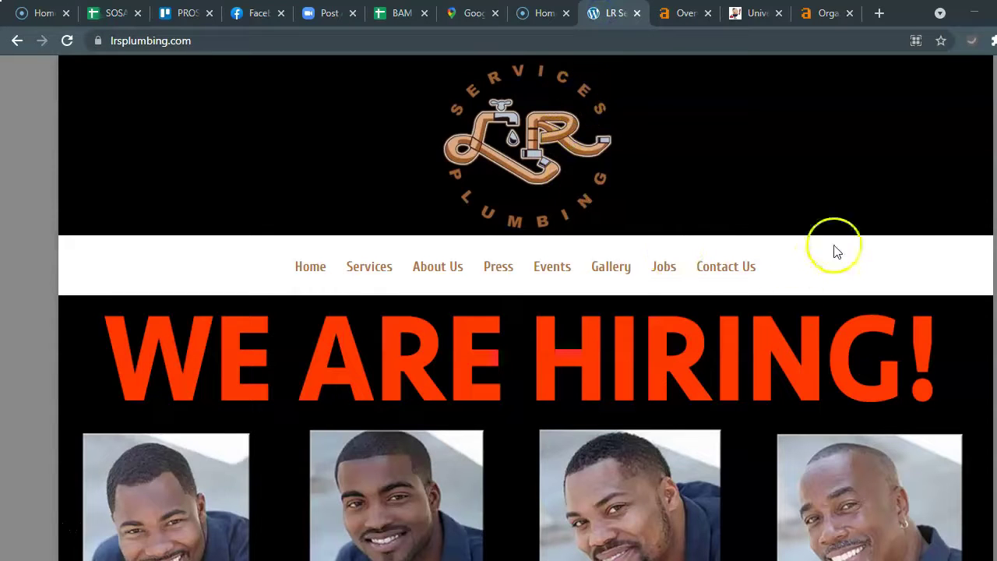
{"action": "scroll", "coordinate": [526, 312], "scroll_direction": "down", "scroll_amount": 3}
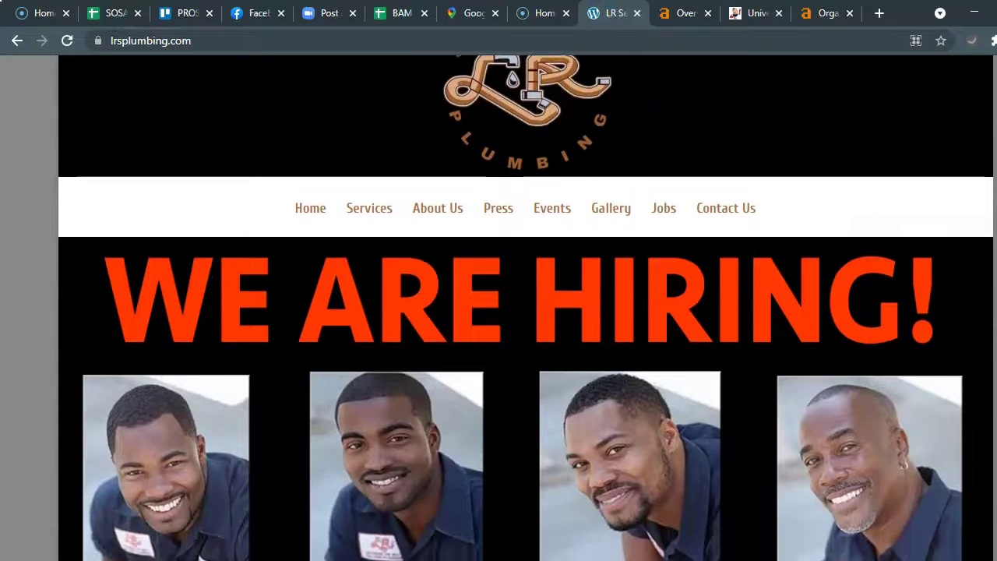
{"action": "scroll", "coordinate": [526, 311], "scroll_direction": "down", "scroll_amount": 6}
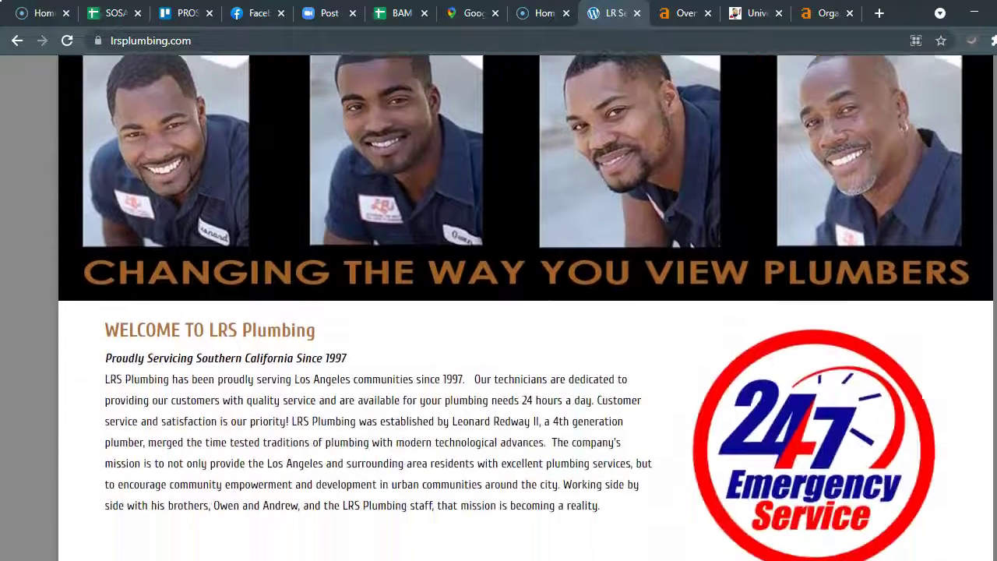
{"action": "scroll", "coordinate": [525, 311], "scroll_direction": "down", "scroll_amount": 7}
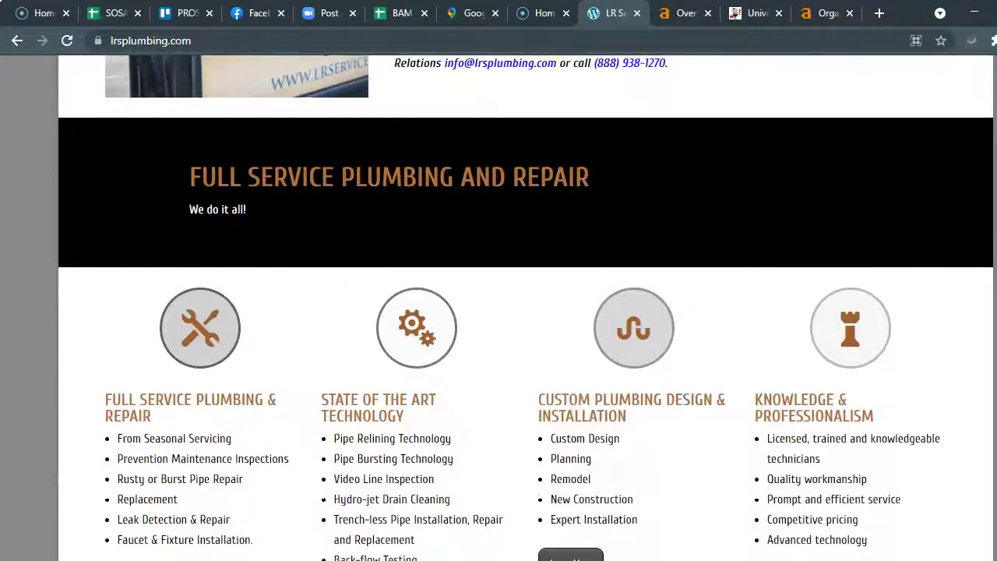
{"action": "scroll", "coordinate": [526, 312], "scroll_direction": "up", "scroll_amount": 17}
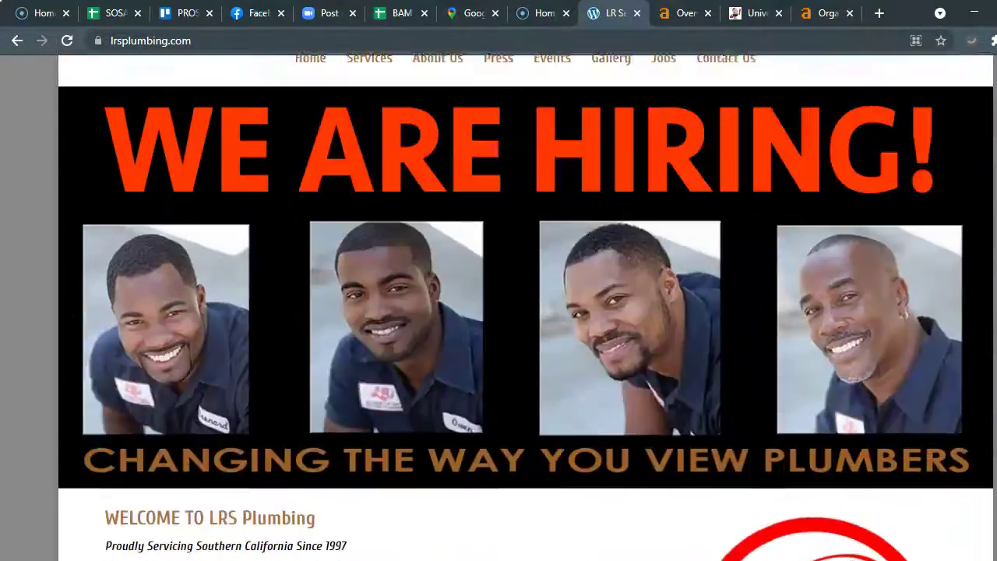
{"action": "left_click", "coordinate": [672, 19]}
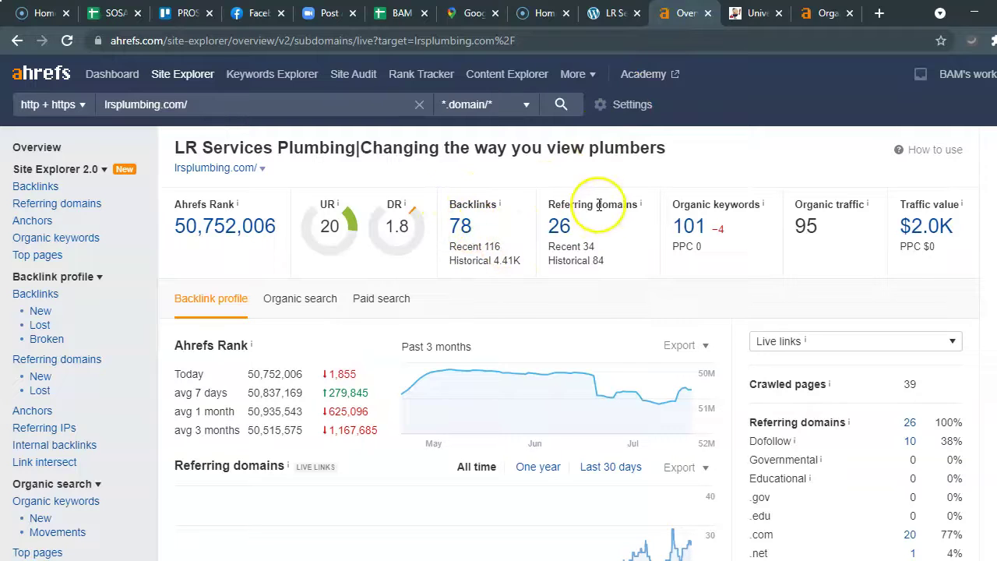
- Return to universalplumbers.com in Ahrefs and view its overview: DR 8, 398 keywords, 946 traffic
{"action": "left_click", "coordinate": [743, 14]}
{"action": "left_click", "coordinate": [820, 16]}
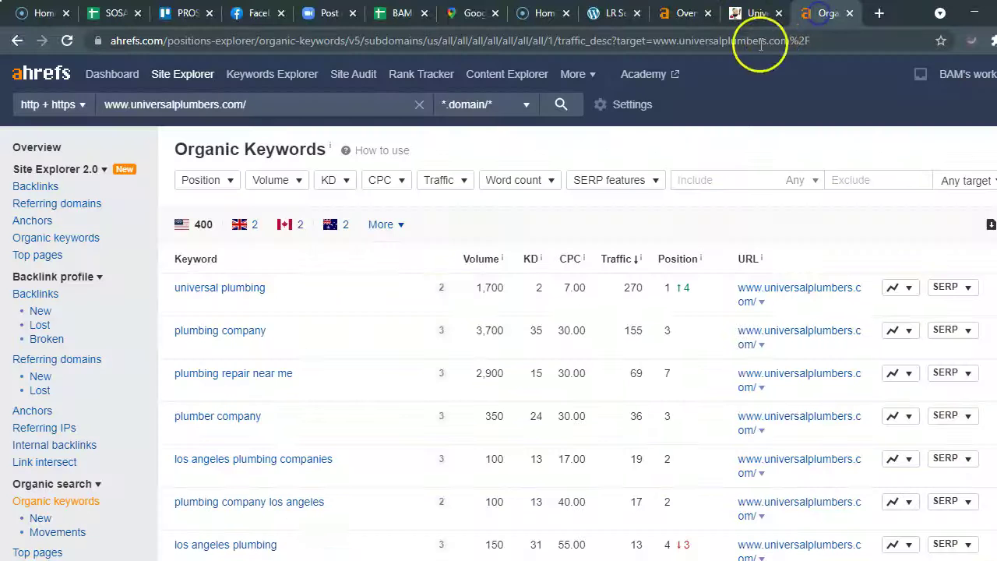
{"action": "left_click", "coordinate": [37, 147]}
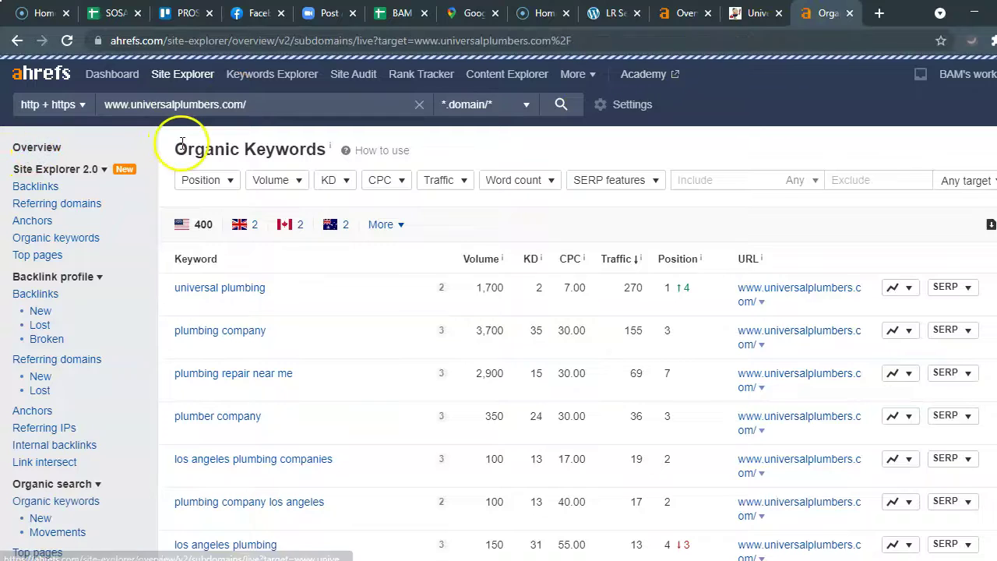